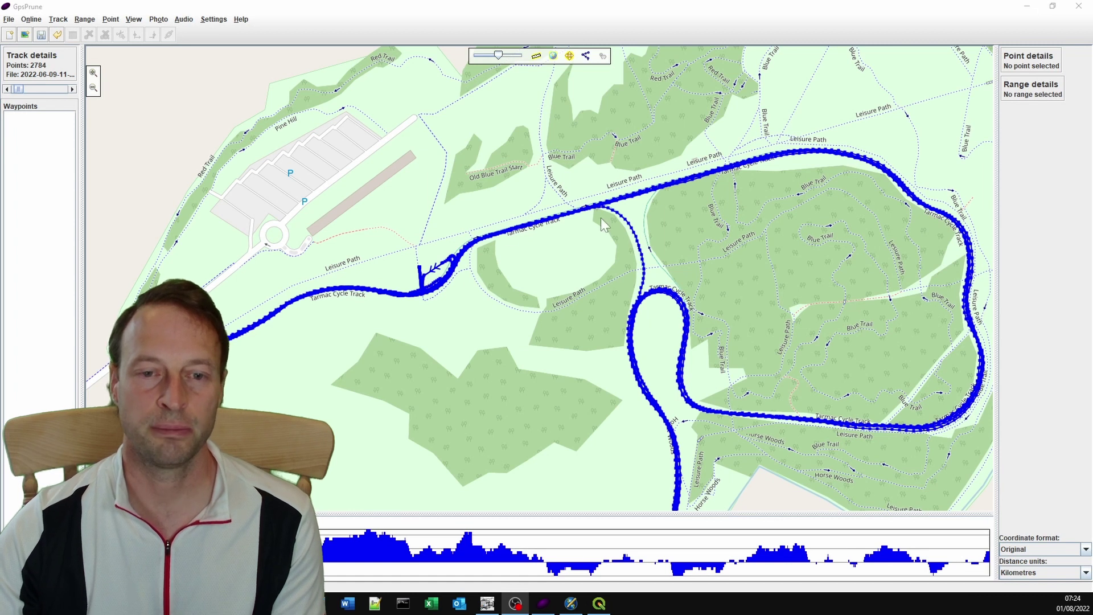
- Pan the map over the loaded ride track, then switch to the gpsprune search results in Firefox
left_click_drag(556, 276, 518, 244)
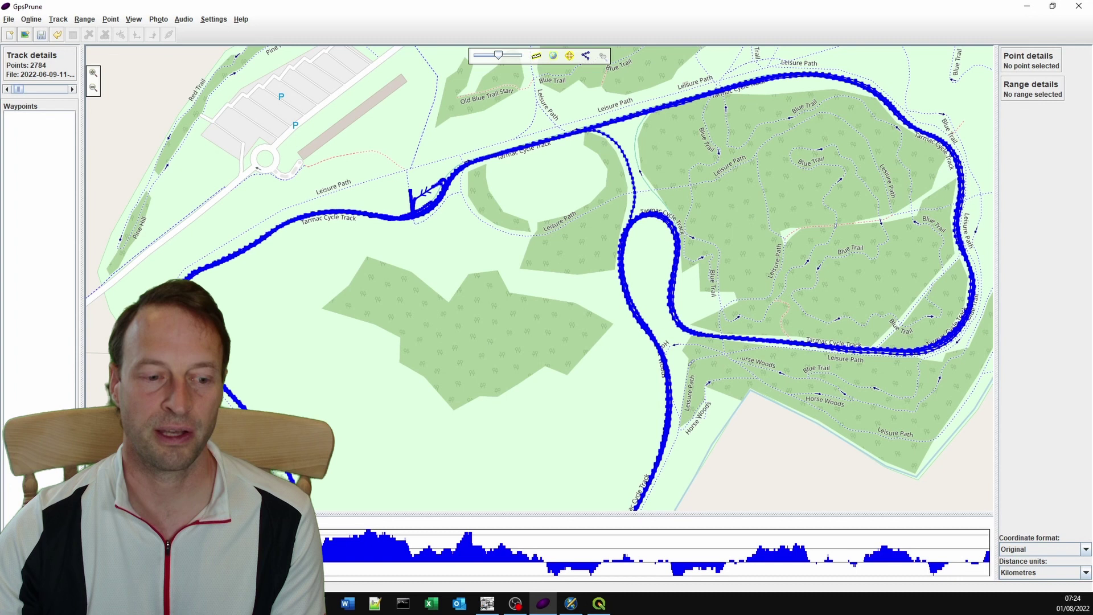
key("alt+Tab")
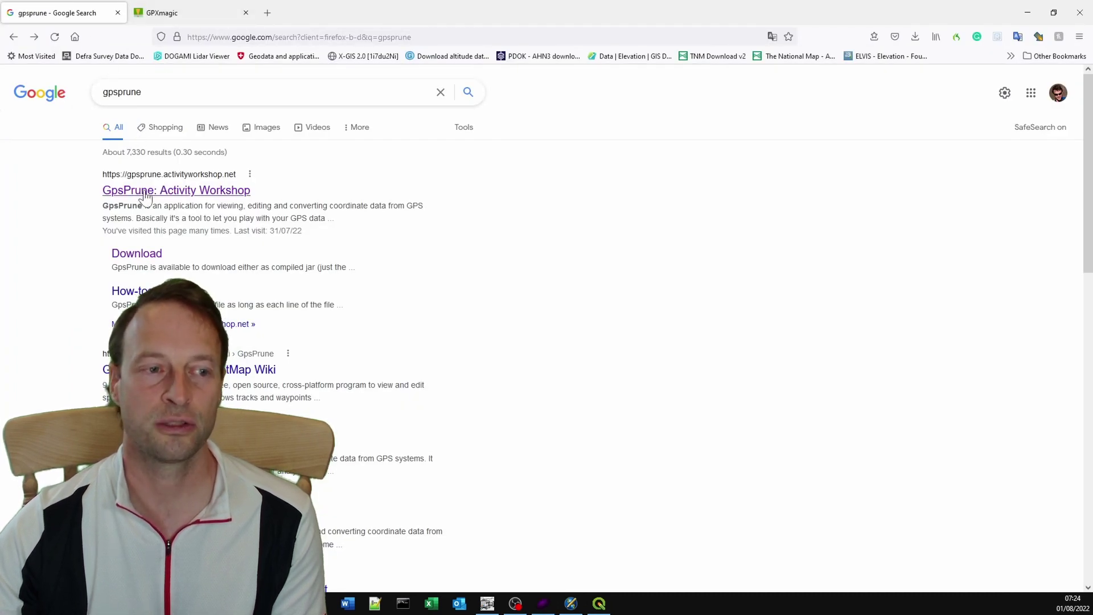
- Open the GpsPrune 21.3 downloads page via the Activity Workshop result, then return to GpsPrune
left_click(205, 191)
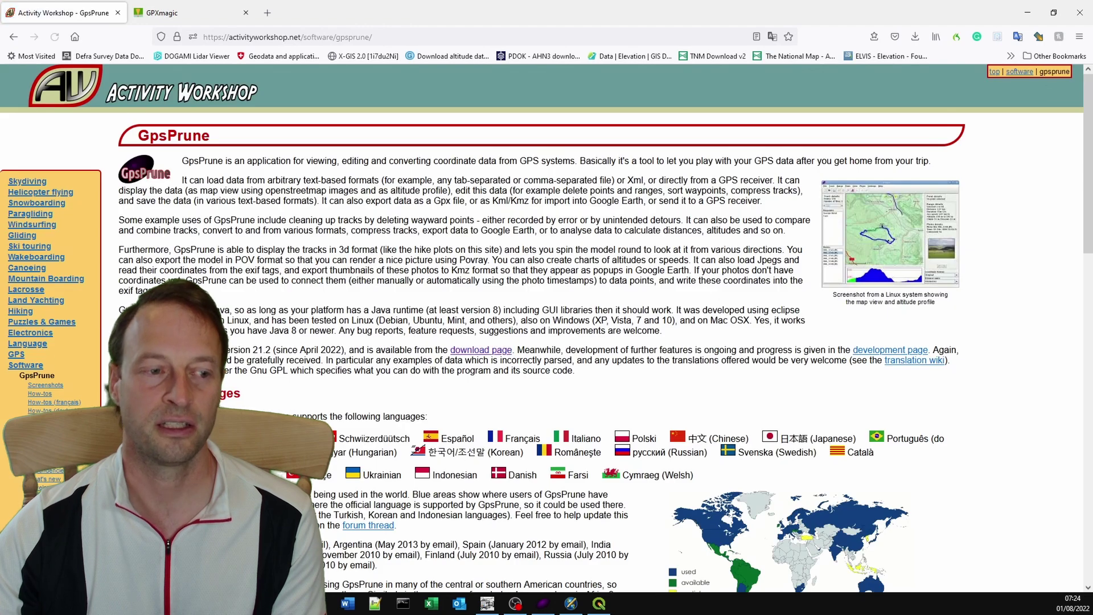
left_click(48, 468)
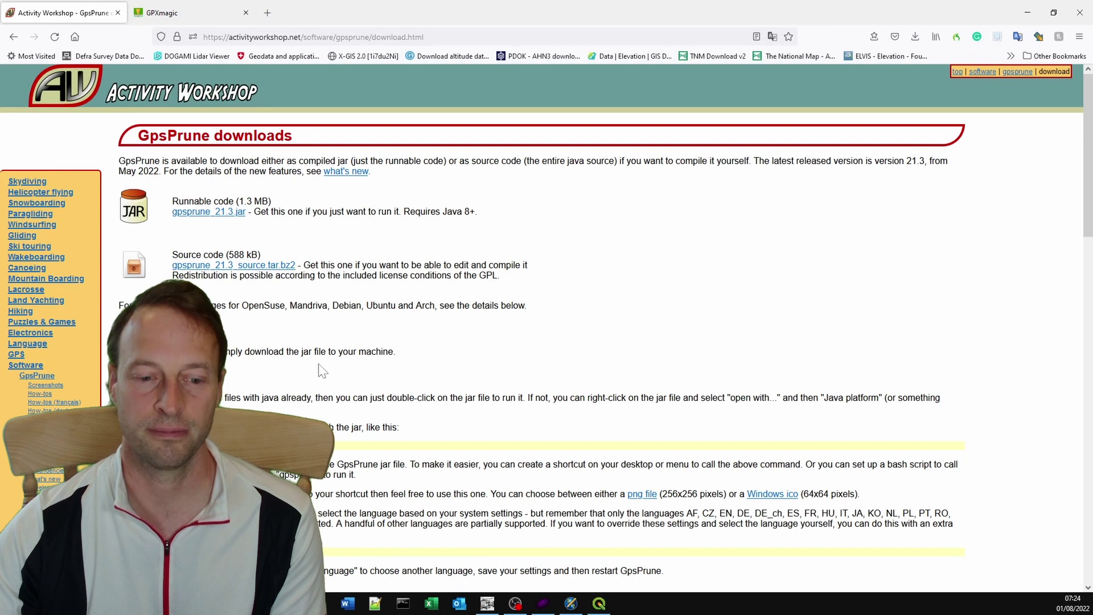
left_click(542, 603)
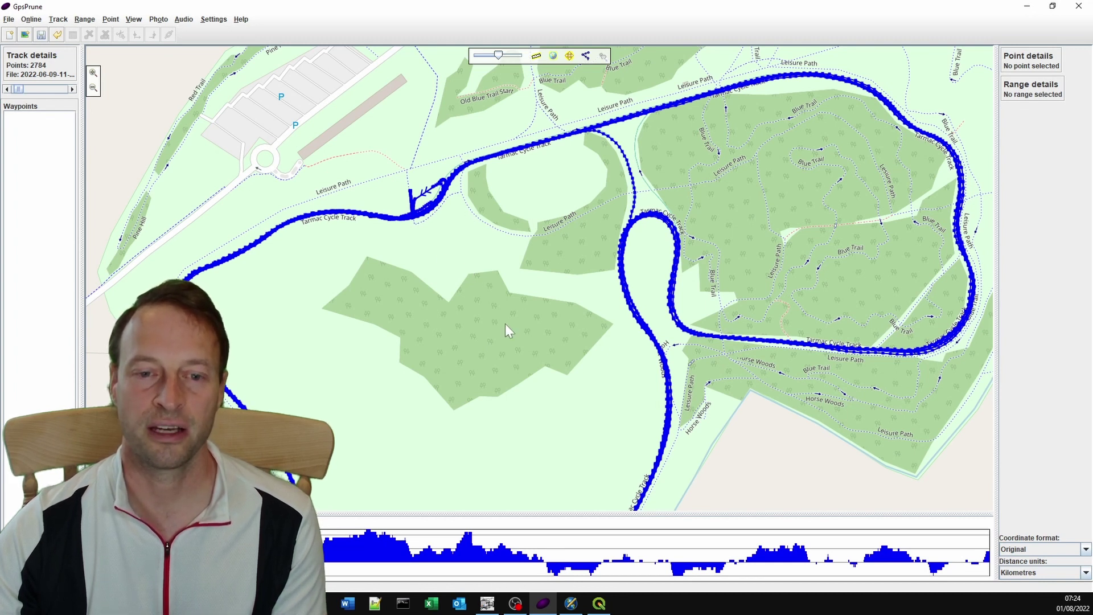
- Zoom the map in on the track spur beside the car park
scroll(413, 202, "up", 2)
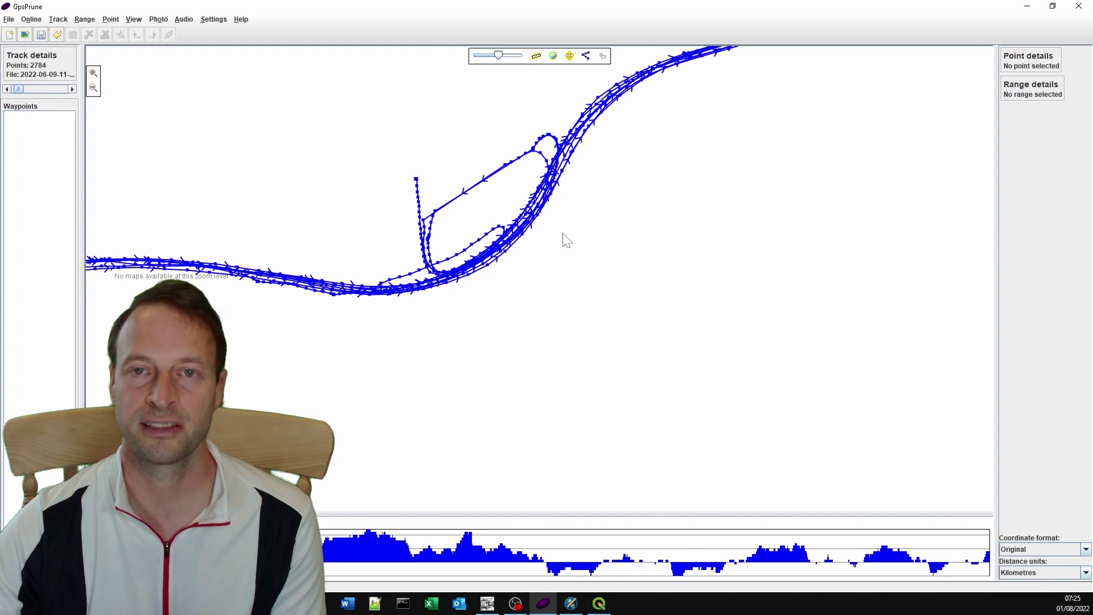
scroll(557, 239, "down", 2)
scroll(558, 242, "up", 1)
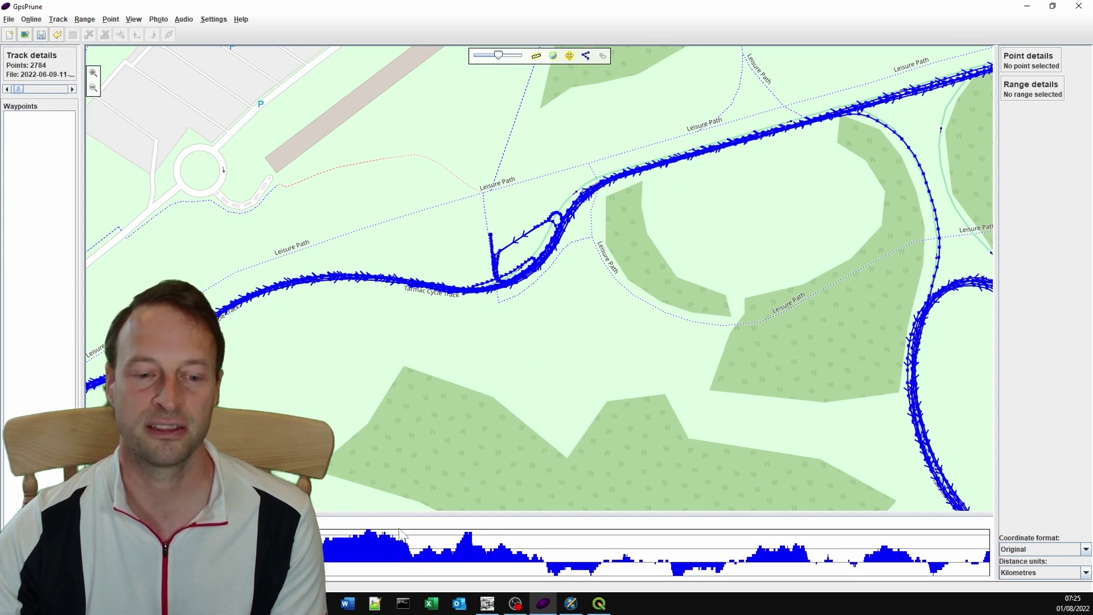
- Pick point 1588 at the spur junction and delete points 1 to 1588, leaving 1196 points
left_click(611, 563)
left_click(605, 564)
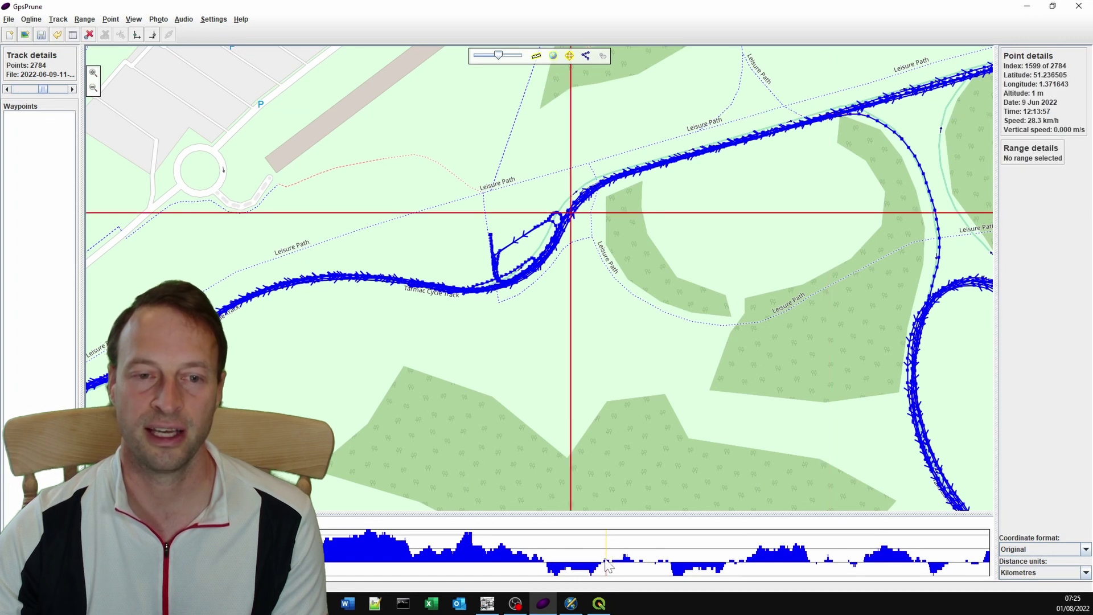
left_click(601, 566)
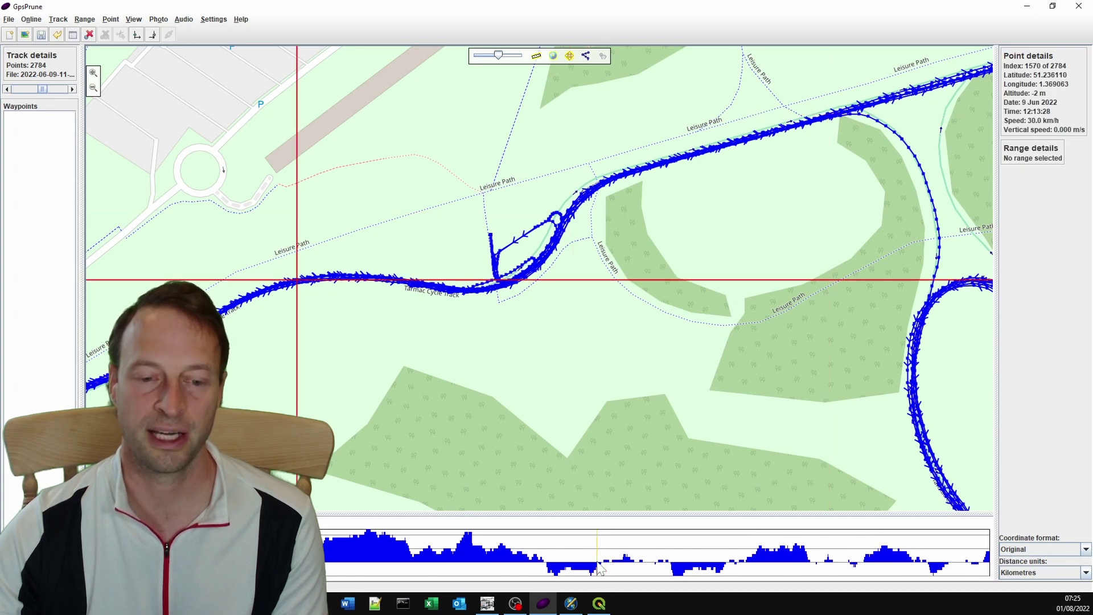
left_click(607, 567)
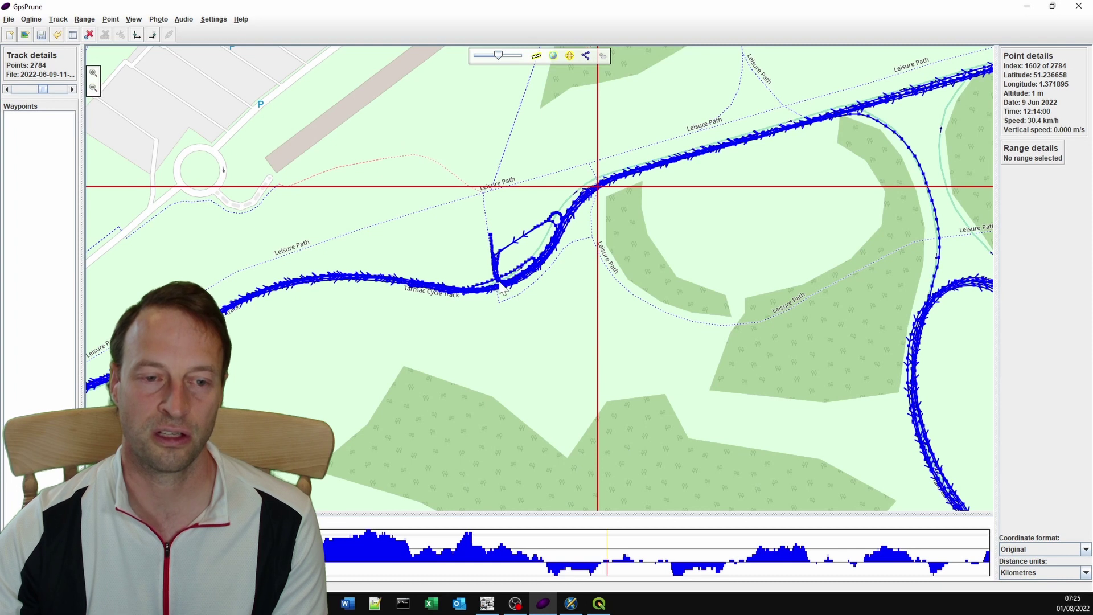
left_click(603, 567)
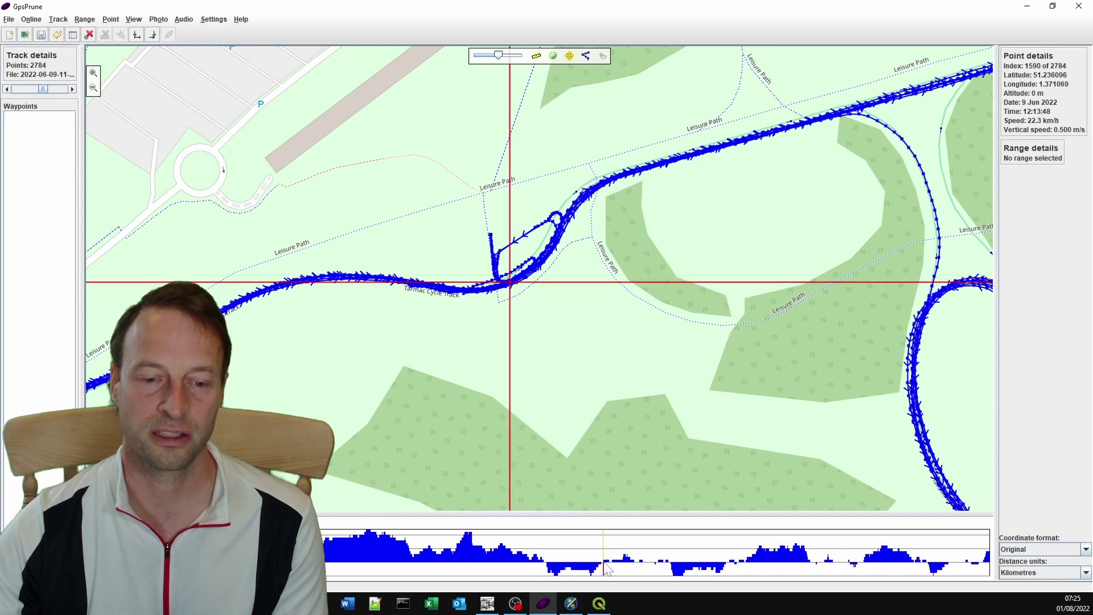
left_click(605, 567)
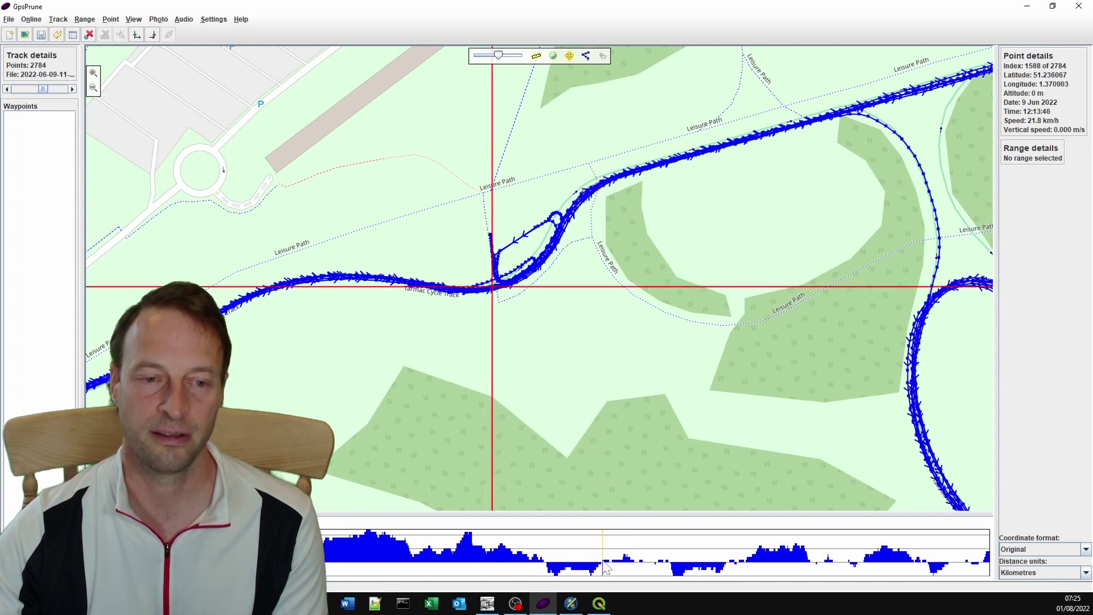
left_click(152, 36)
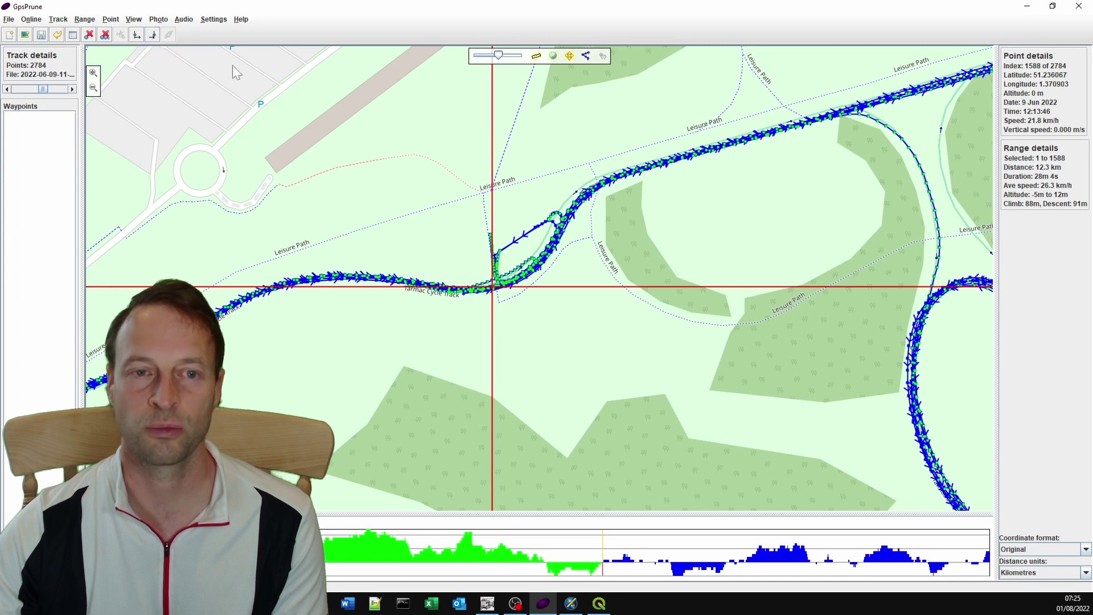
left_click(104, 35)
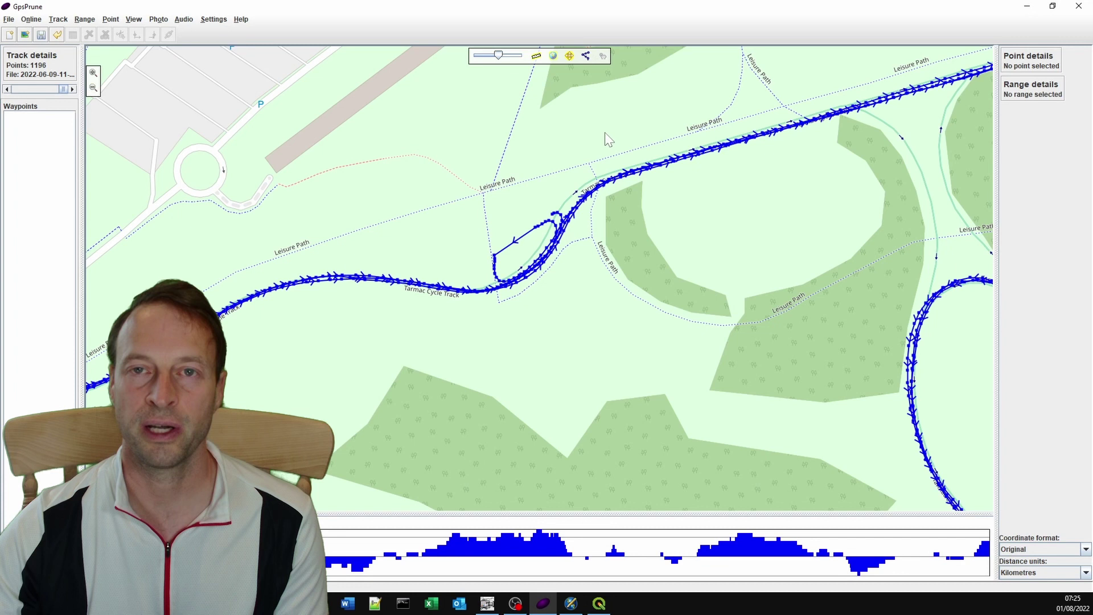
- Turn the background map off and back on, zooming over the loop
left_click(553, 56)
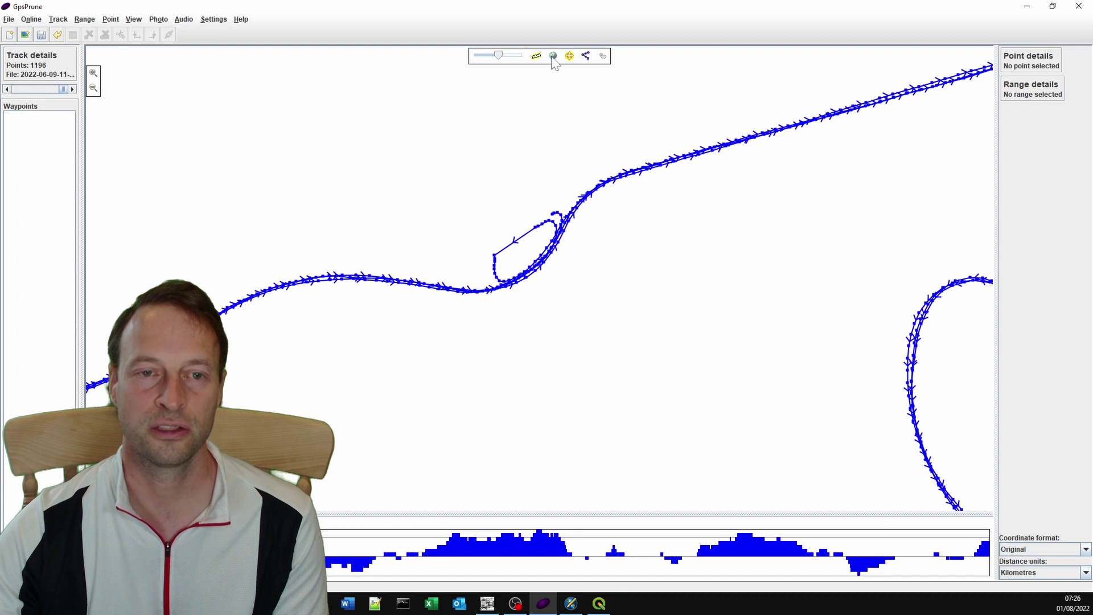
left_click(553, 56)
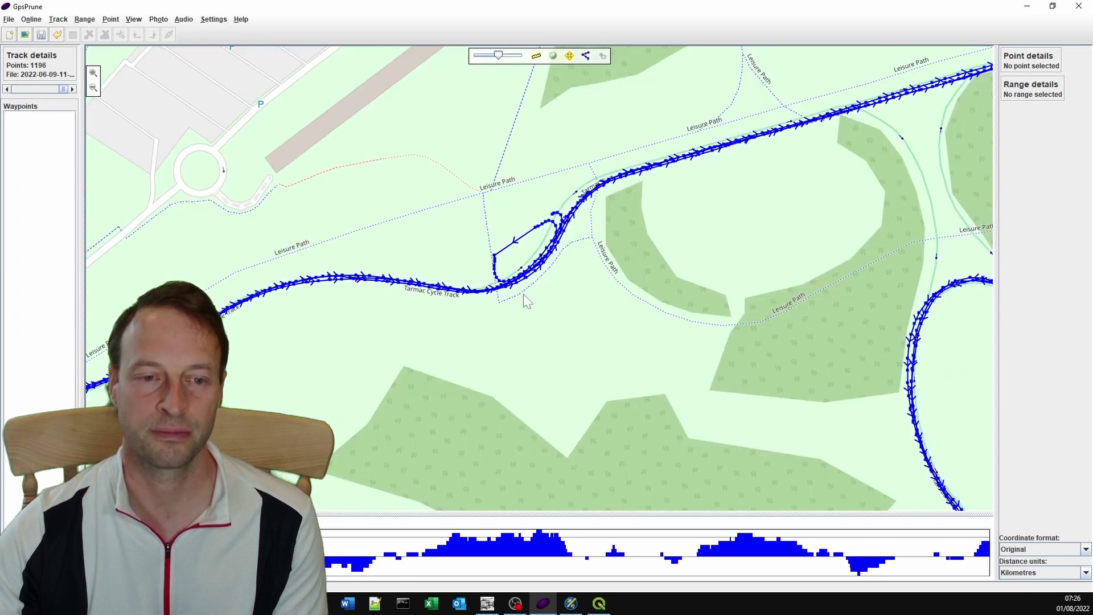
scroll(524, 294, "up", 1)
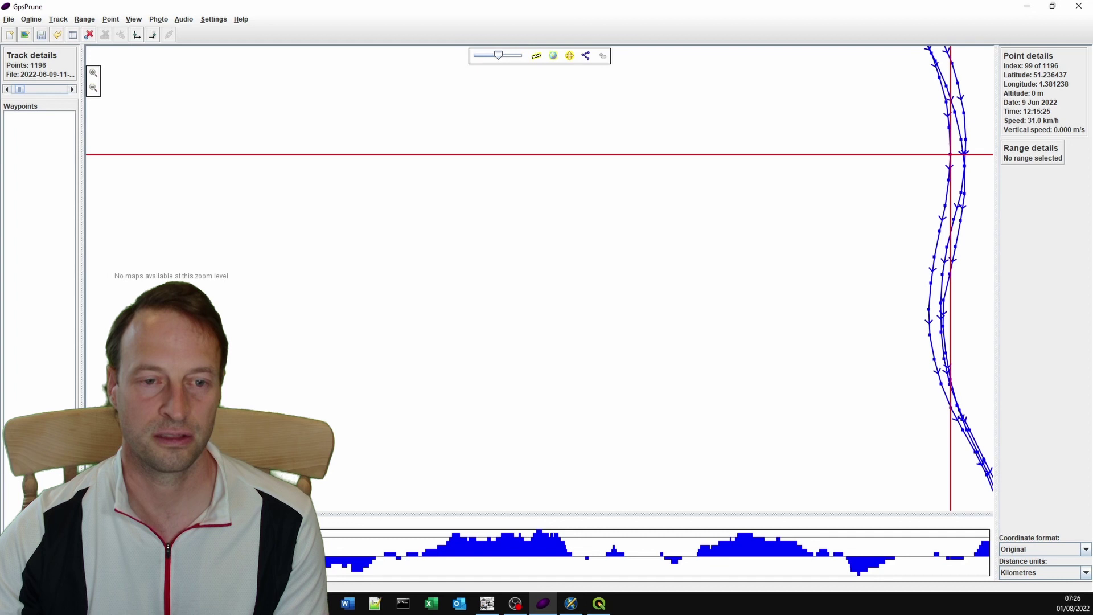
scroll(556, 323, "down", 1)
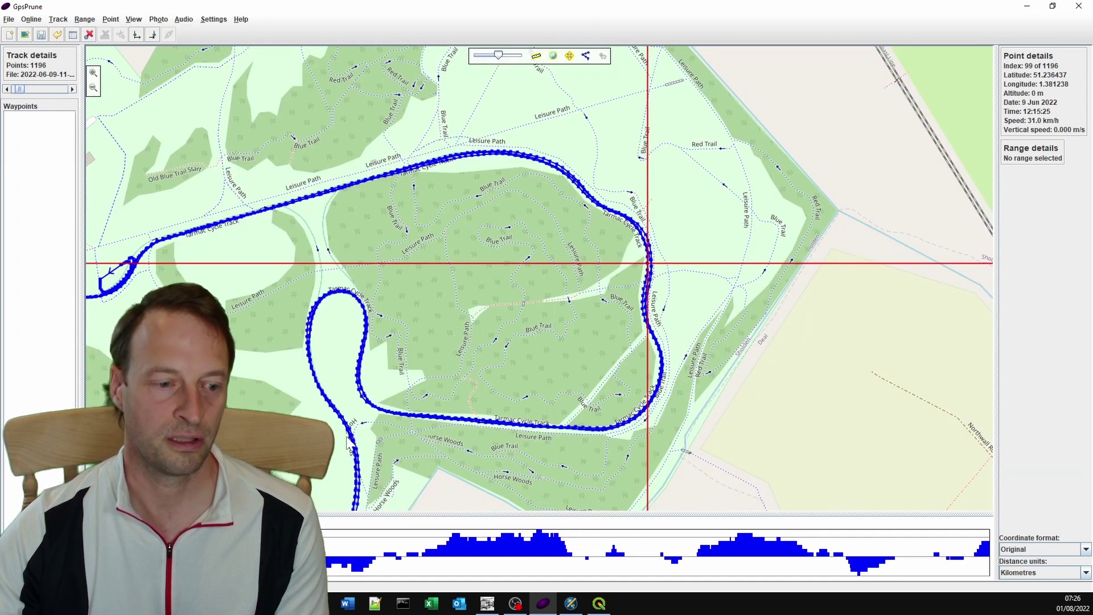
- Delete points 1 to 213 from the track start, leaving 983 points
left_click(500, 419)
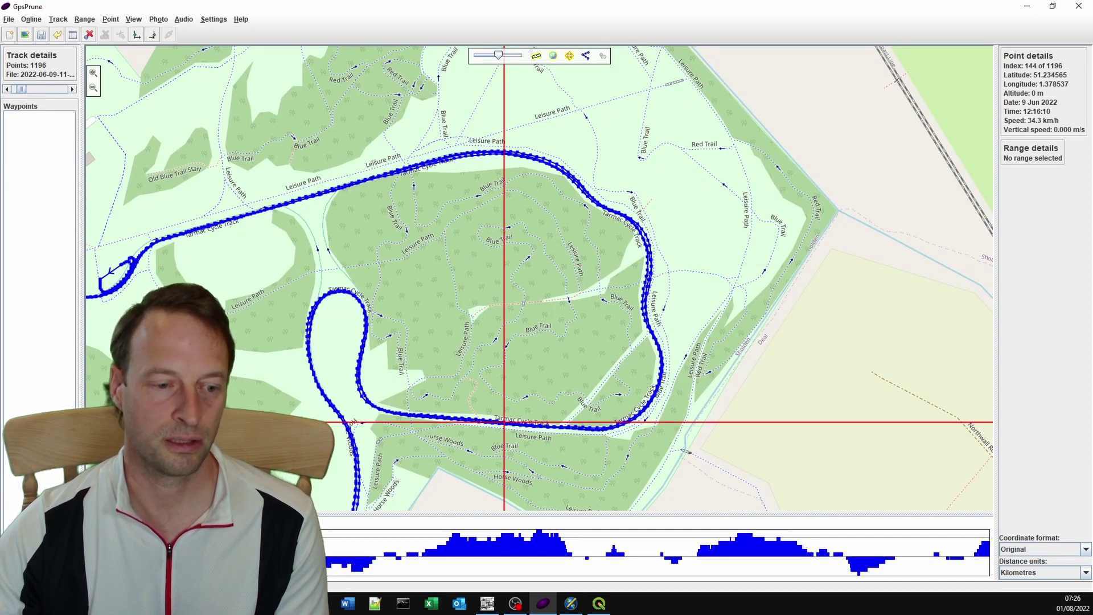
left_click(356, 459)
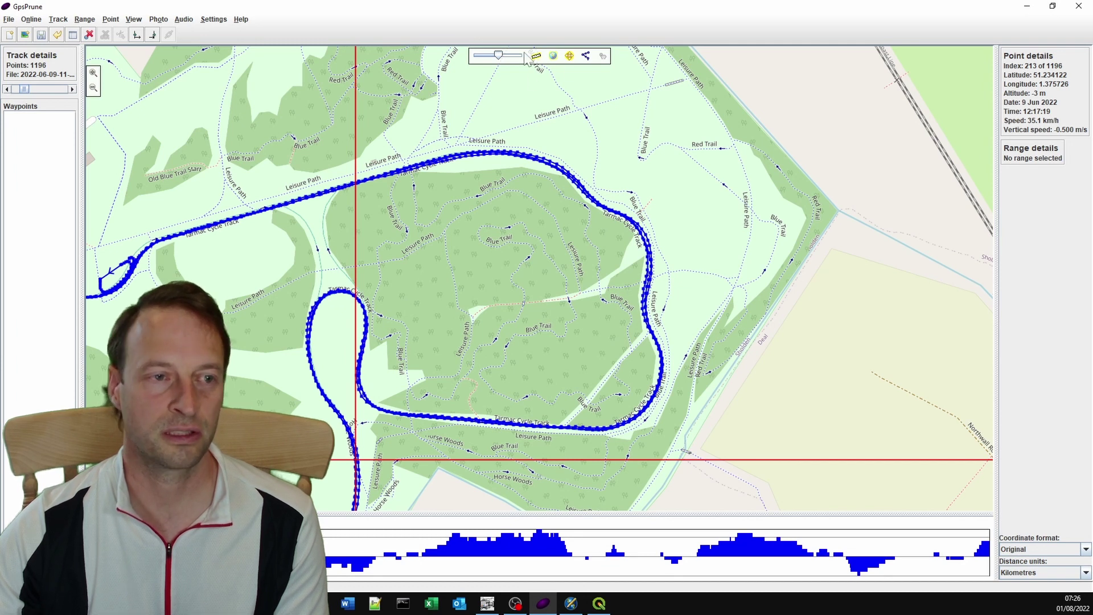
left_click(153, 36)
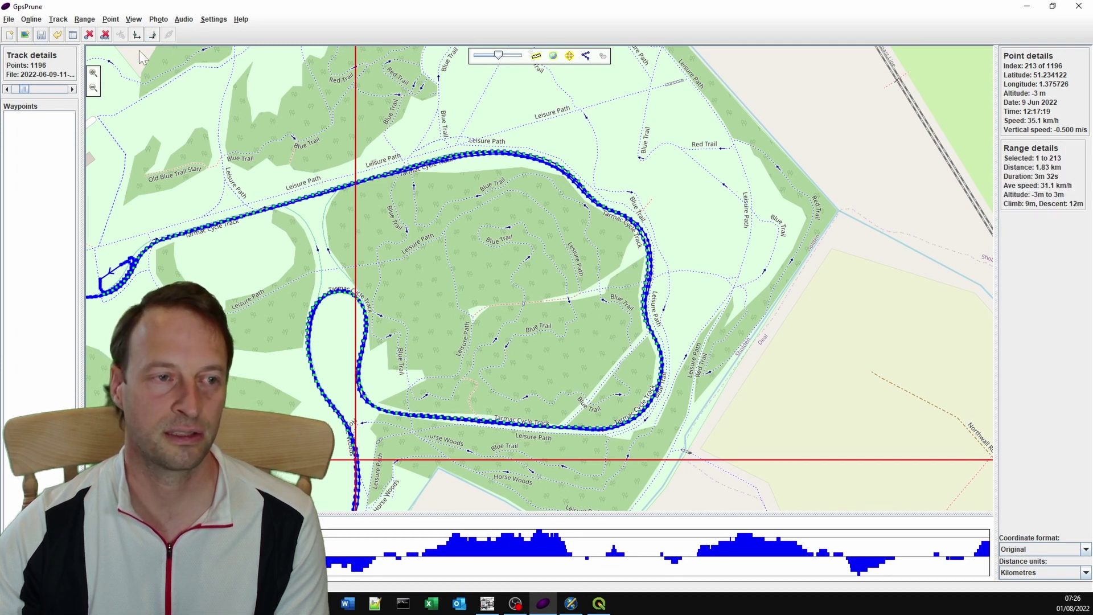
left_click(105, 35)
left_click_drag(384, 239, 558, 370)
scroll(465, 309, "up", 4)
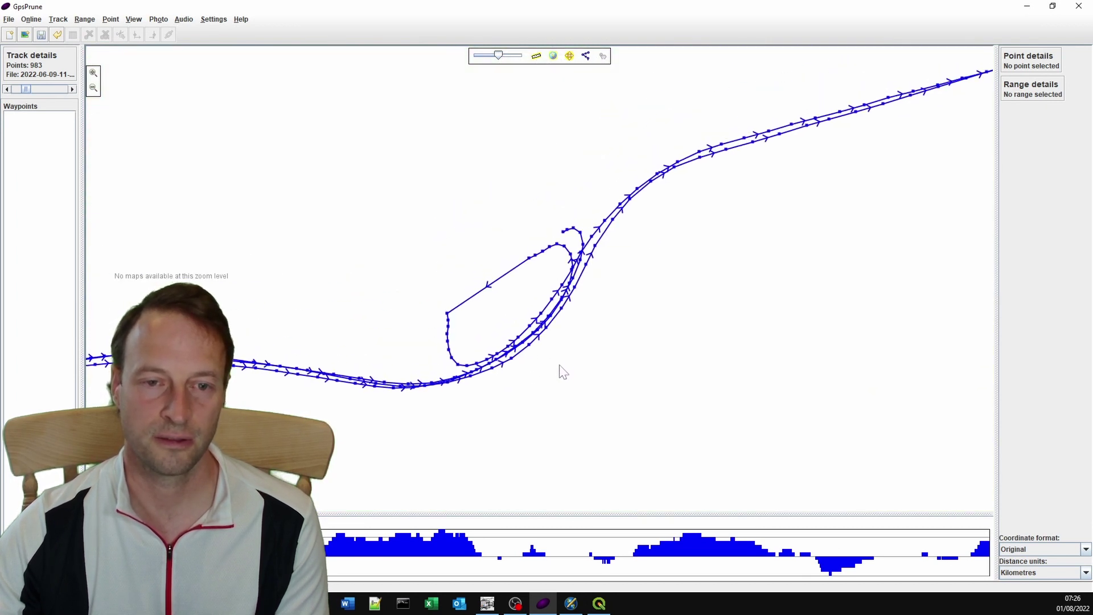
left_click_drag(563, 371, 576, 358)
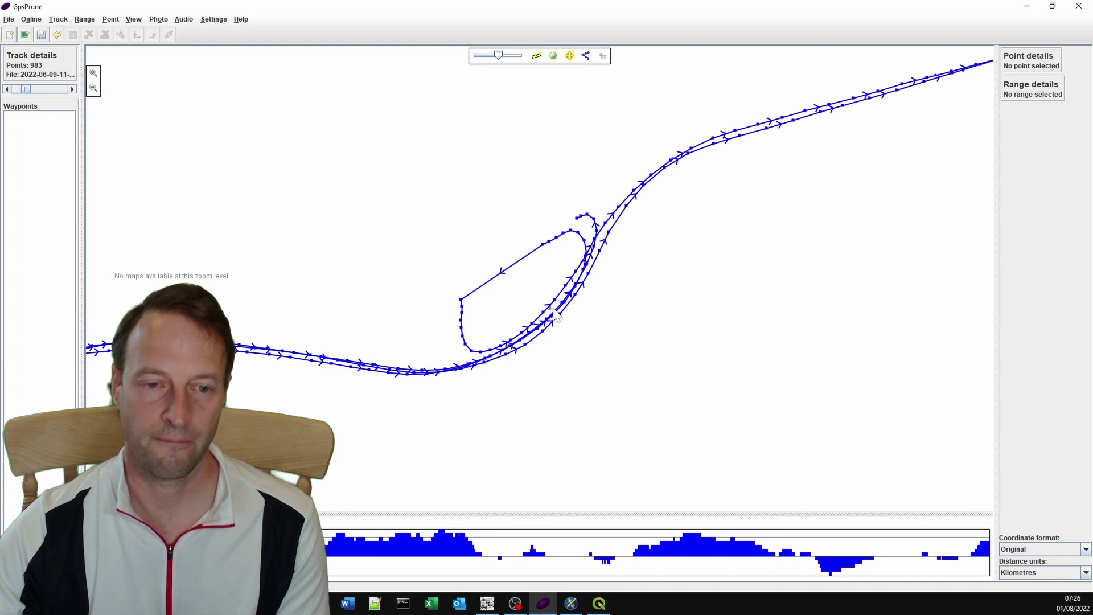
- Undo the 213-point deletion, restoring the 1196-point track
left_click(58, 36)
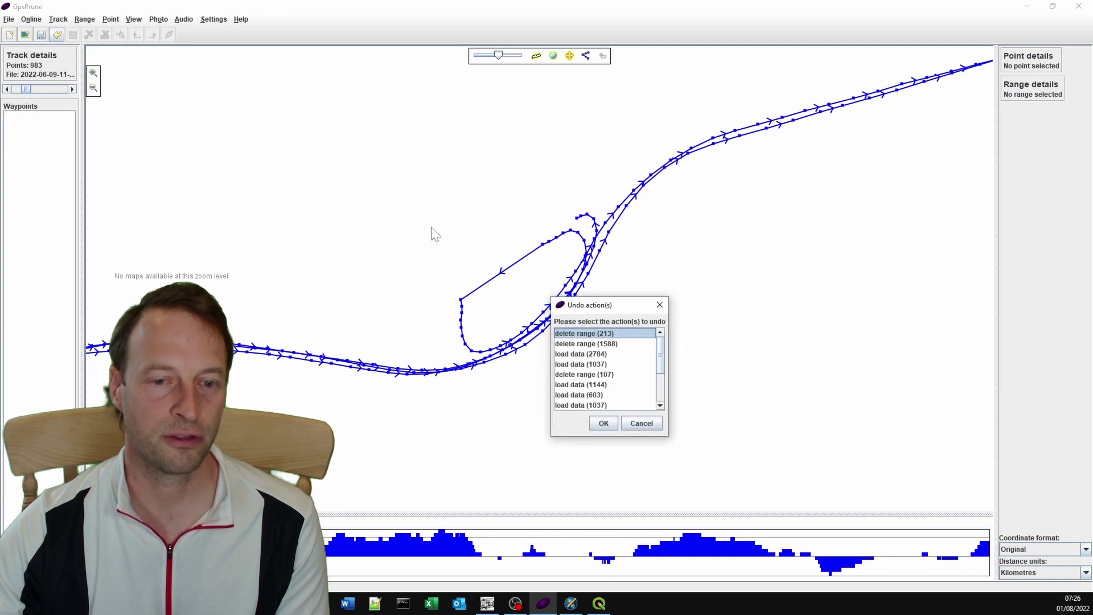
left_click(603, 422)
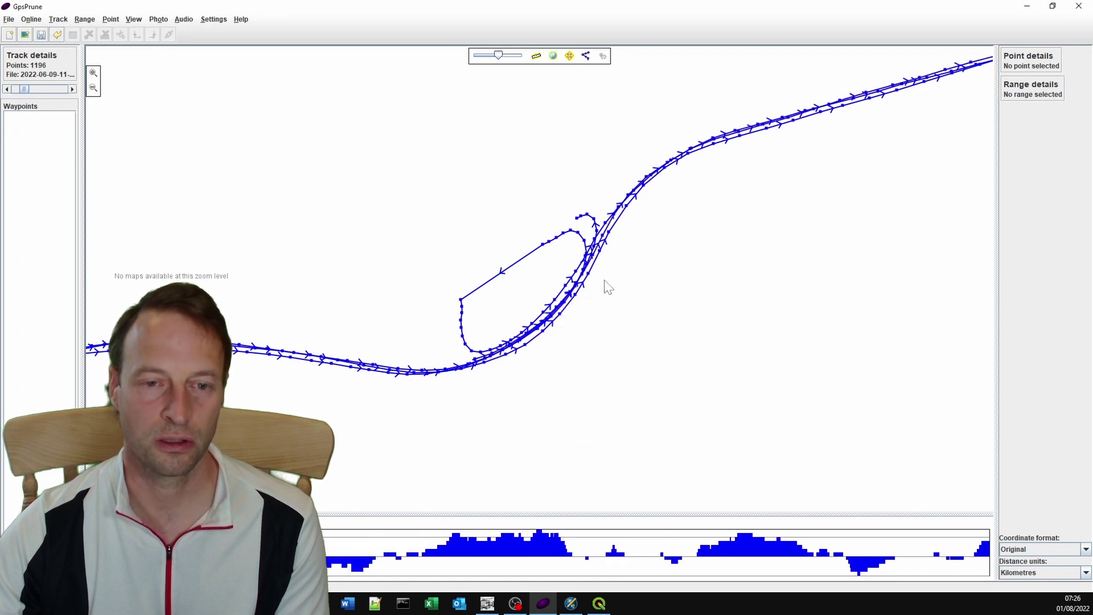
scroll(596, 262, "up", 1)
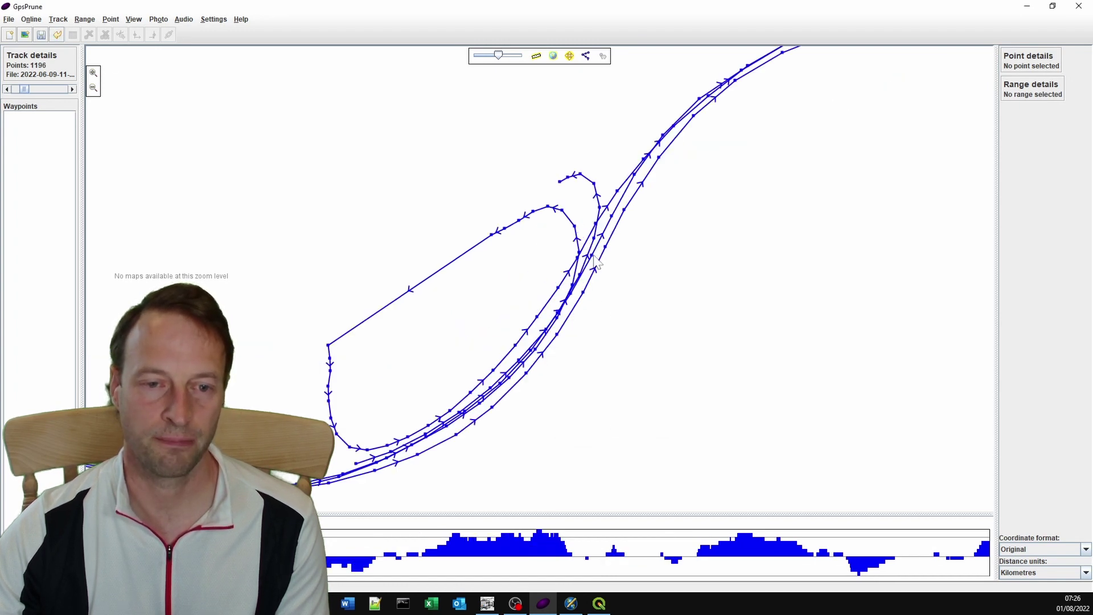
scroll(590, 268, "down", 1)
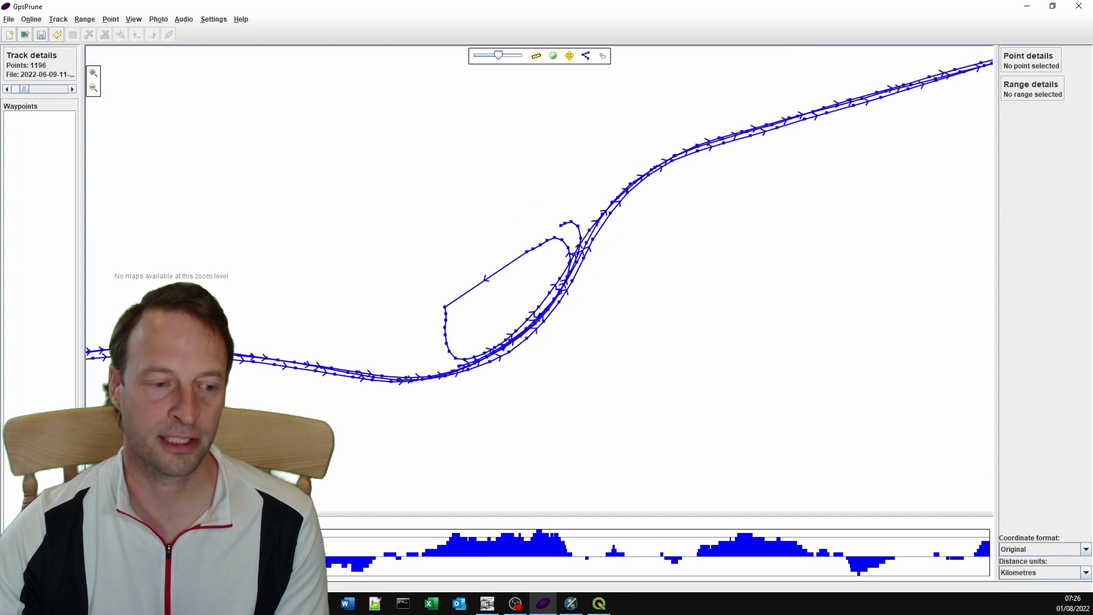
- Delete points 1 to 108 at the end of the lead-in, leaving 1088 points
left_click(950, 120)
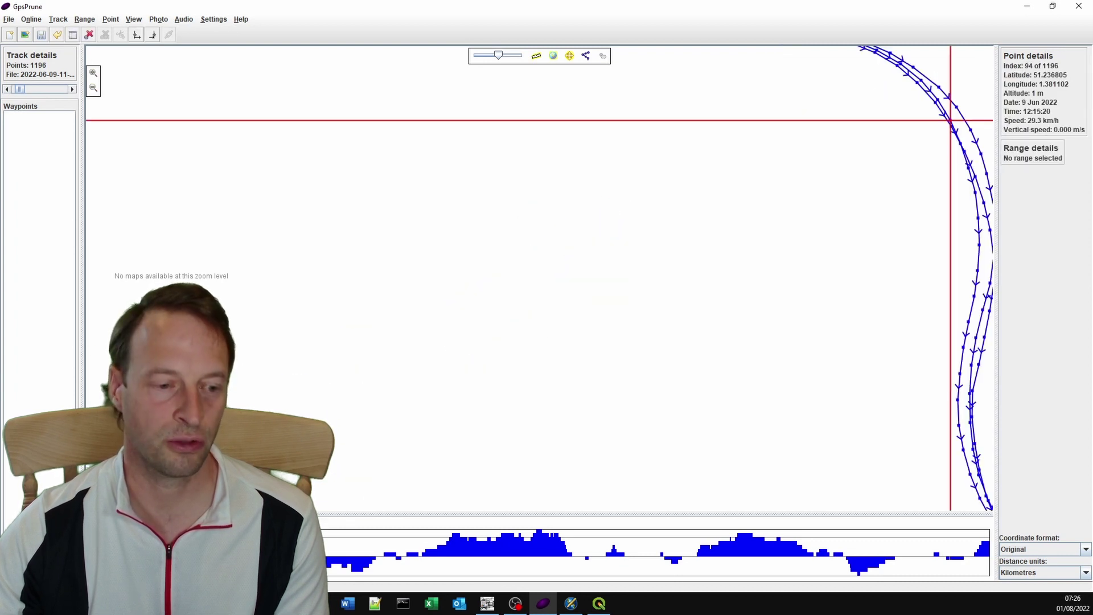
left_click(970, 472)
left_click(152, 35)
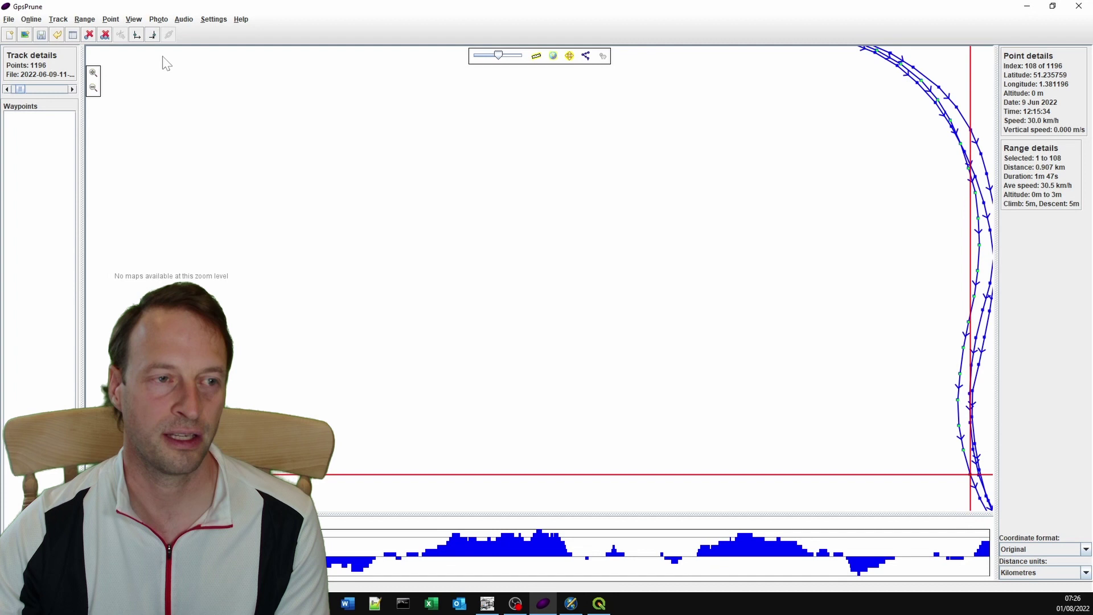
left_click(106, 35)
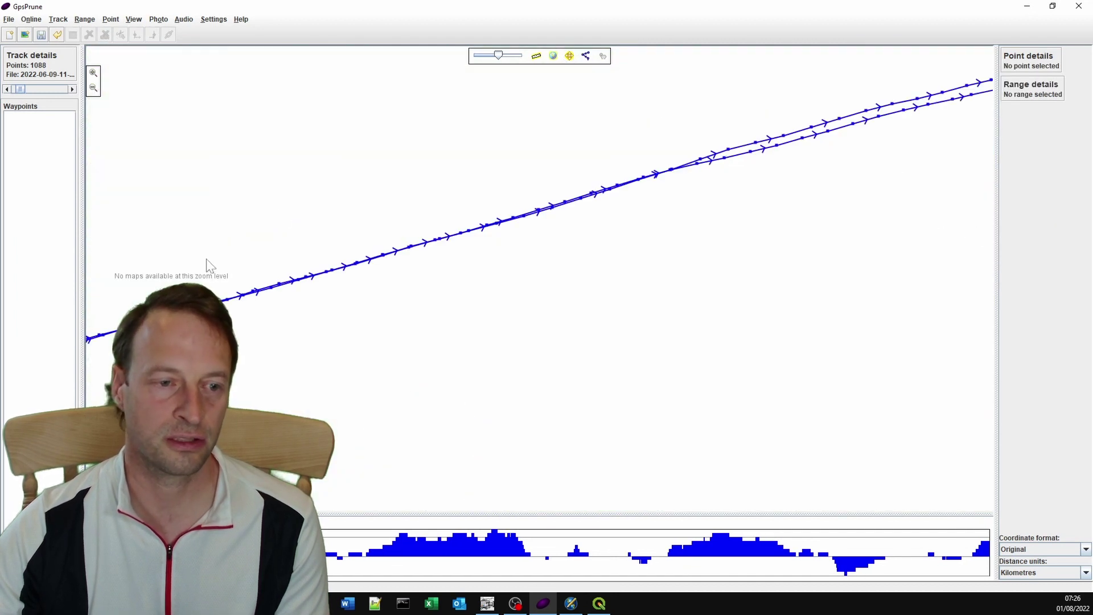
- Delete from point 708, where the lap closes, to the end, leaving 707 points
left_click_drag(208, 265, 793, 163)
left_click_drag(425, 336, 571, 307)
scroll(438, 222, "down", 1)
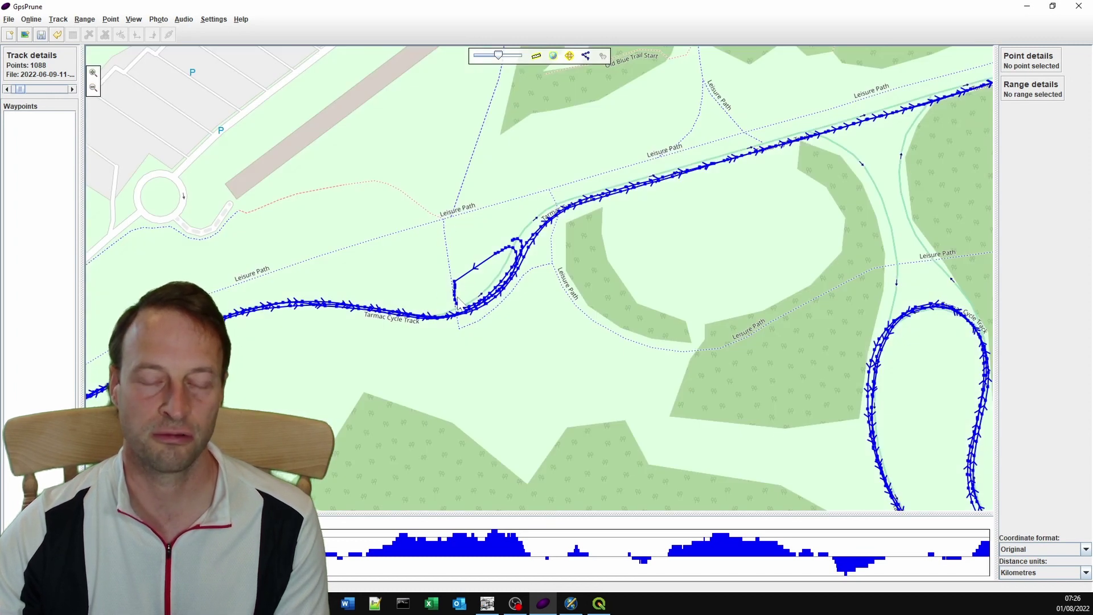
scroll(519, 287, "up", 1)
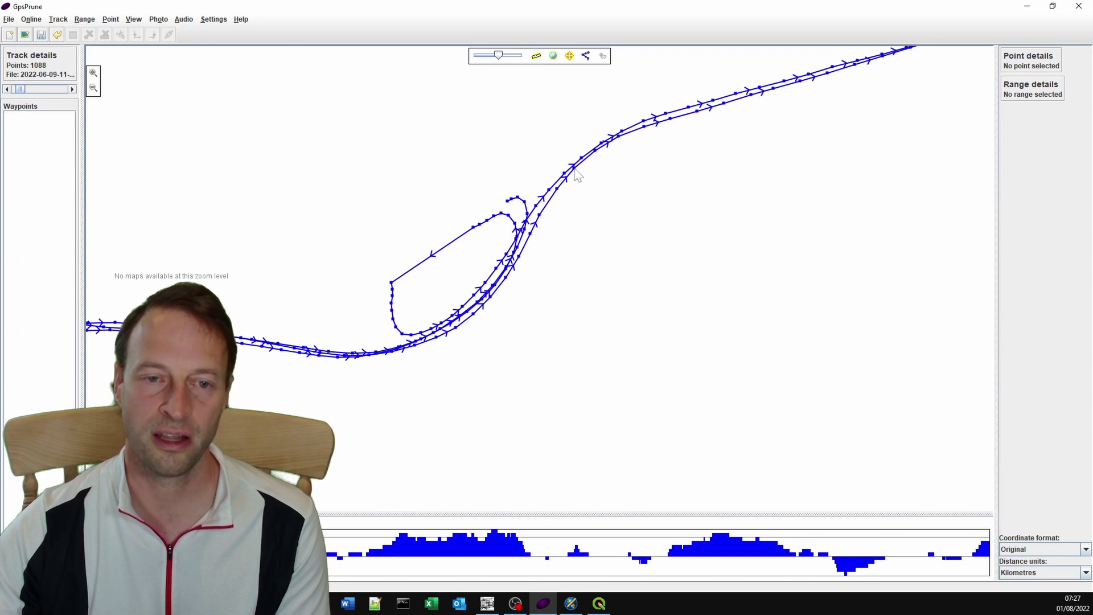
left_click(540, 219)
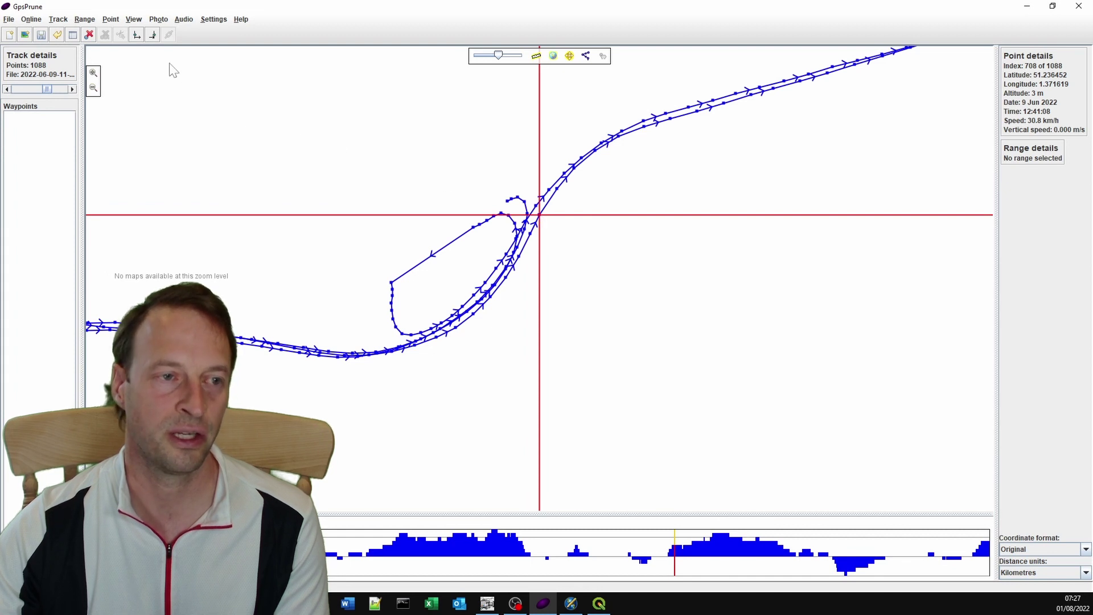
left_click(137, 34)
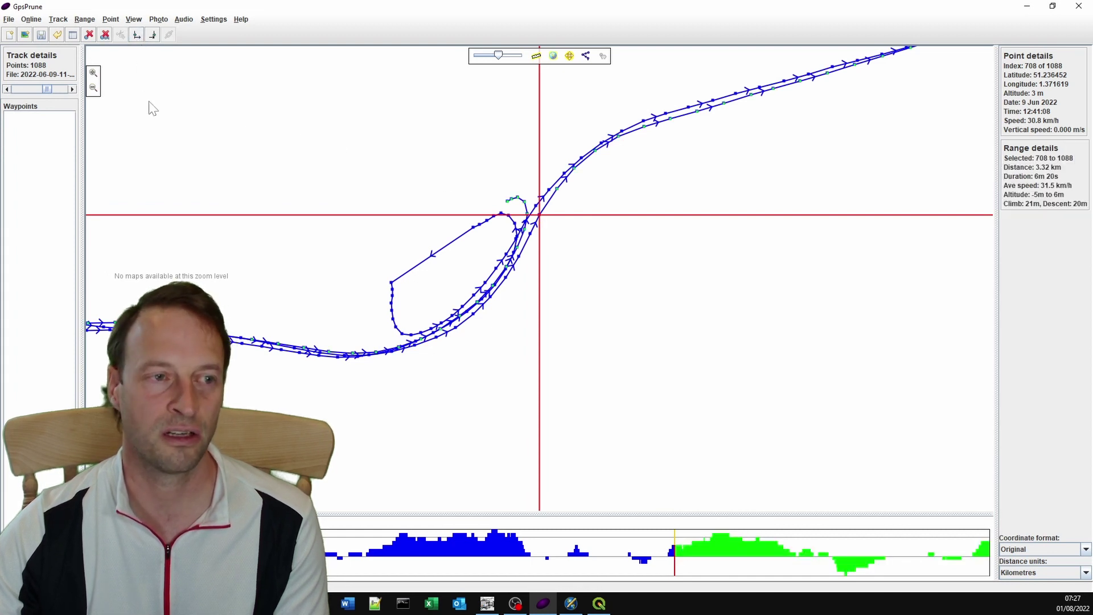
left_click(104, 34)
left_click_drag(484, 291, 593, 251)
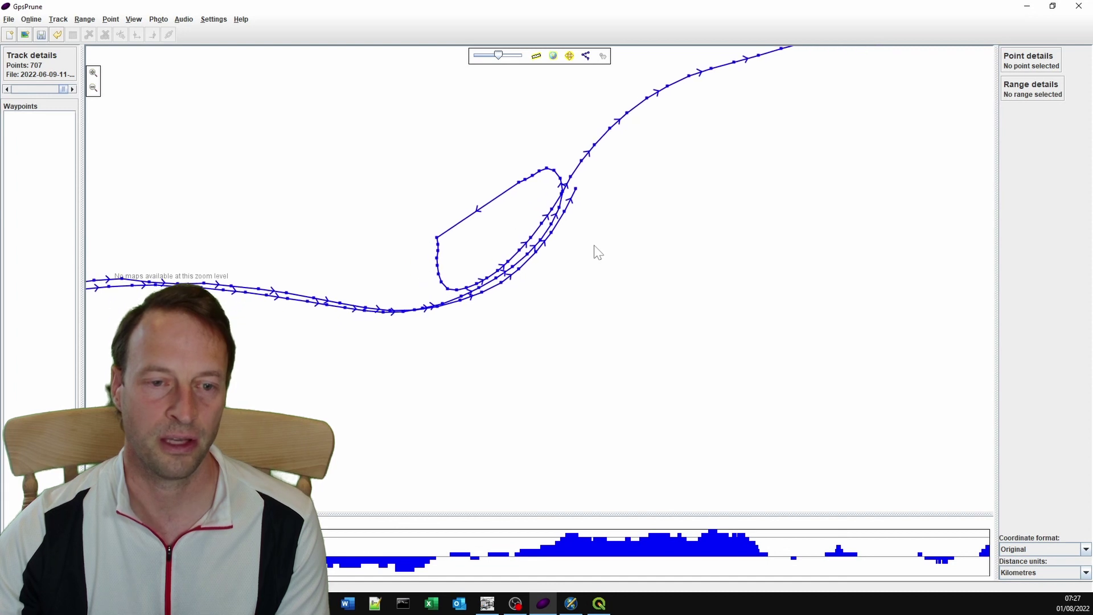
- Delete points 1 to 308 at the loop junction, then look over the remaining 399-point lap
left_click(458, 290)
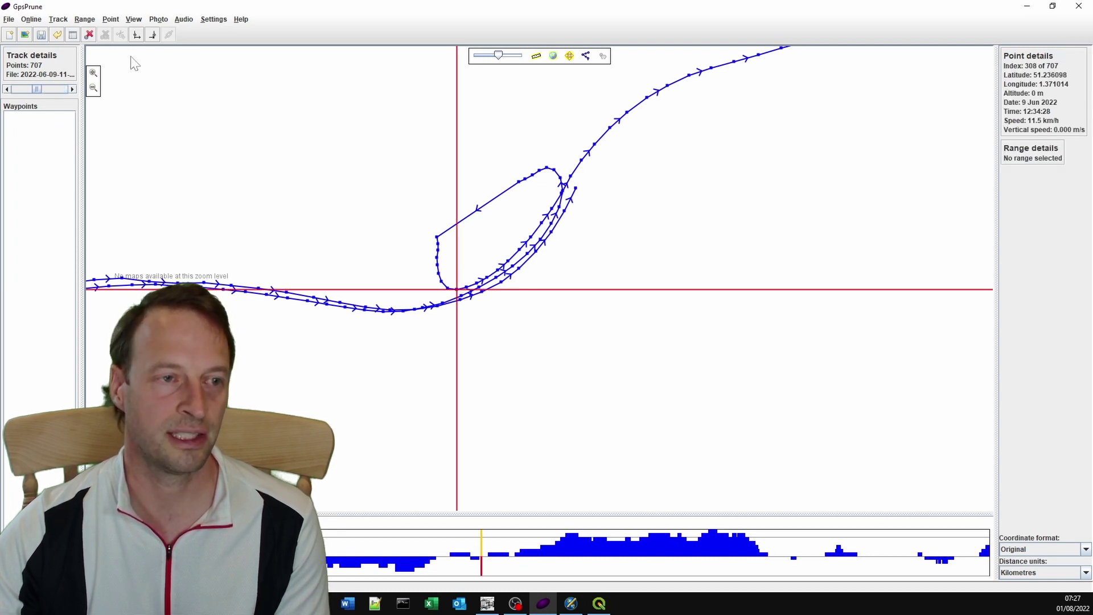
left_click(153, 36)
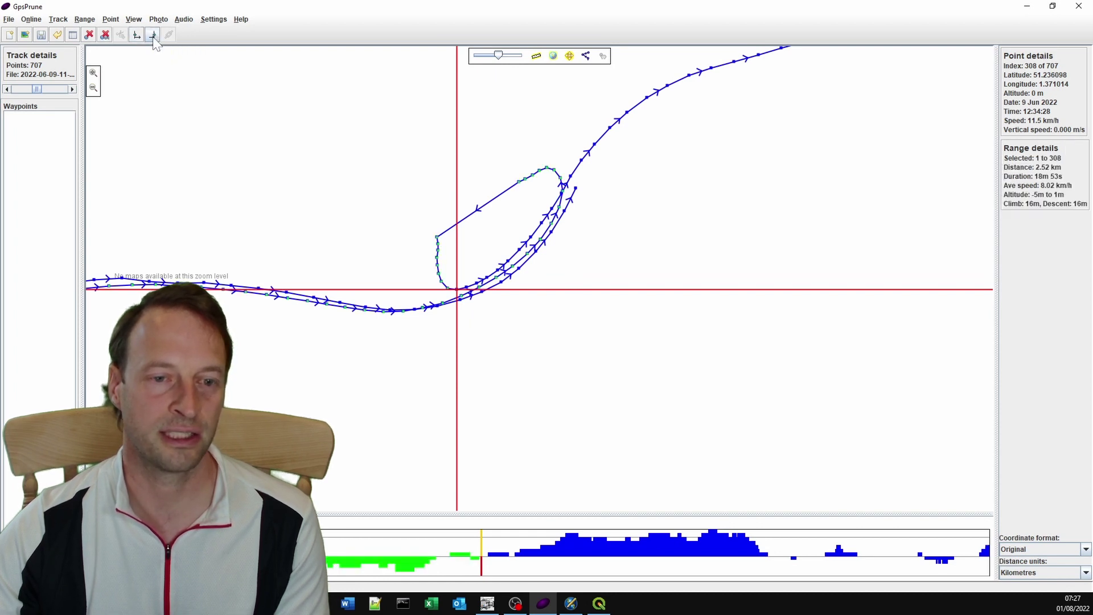
left_click(105, 35)
scroll(508, 312, "down", 1)
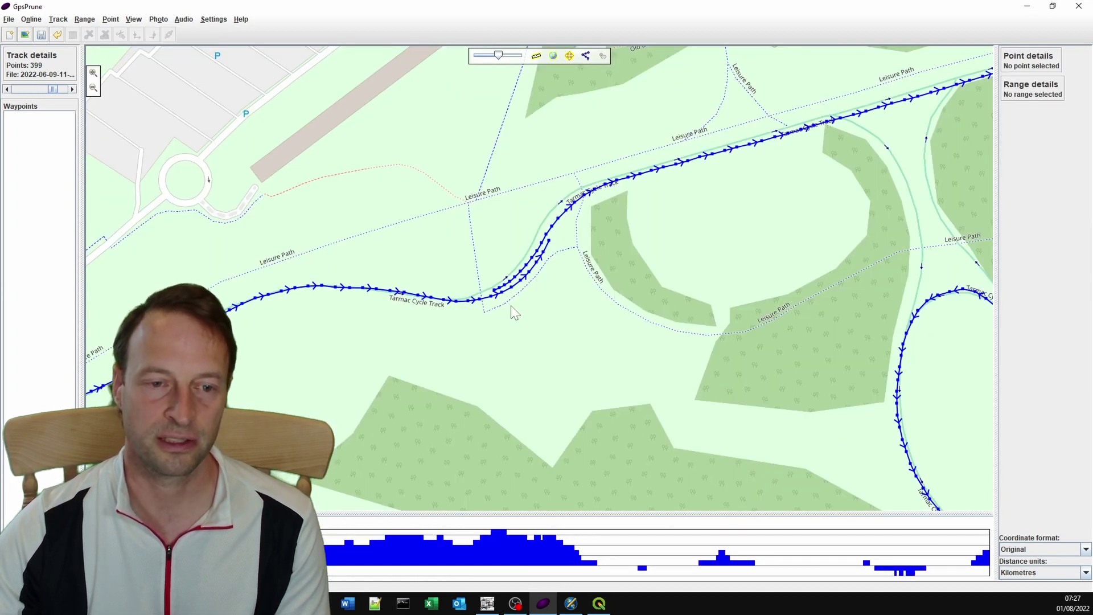
scroll(511, 306, "down", 1)
left_click_drag(596, 371, 535, 295)
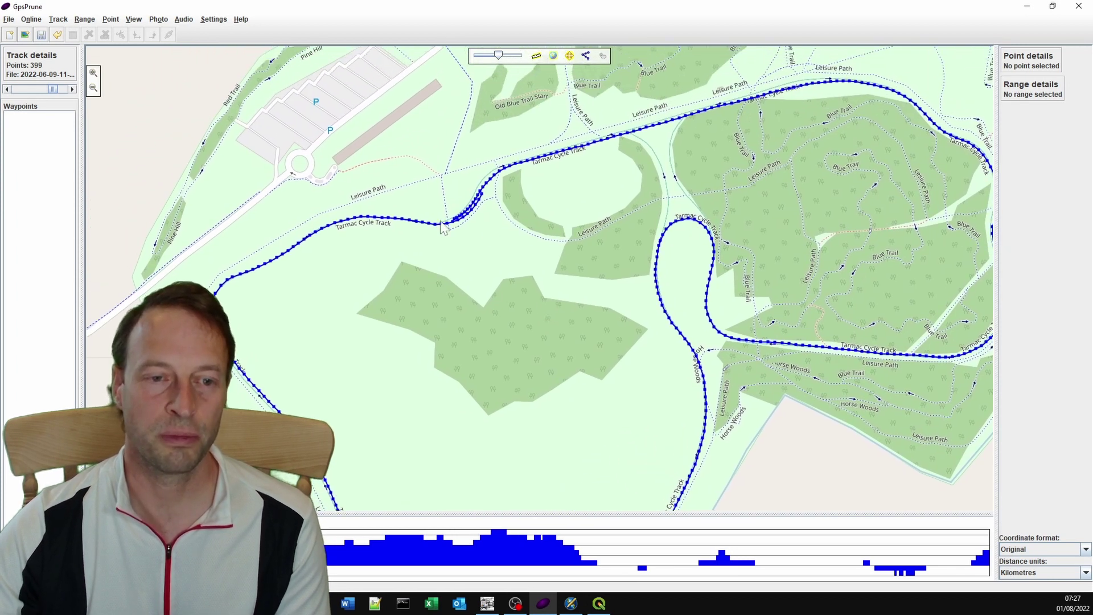
scroll(489, 228, "up", 2)
left_click_drag(490, 227, 493, 326)
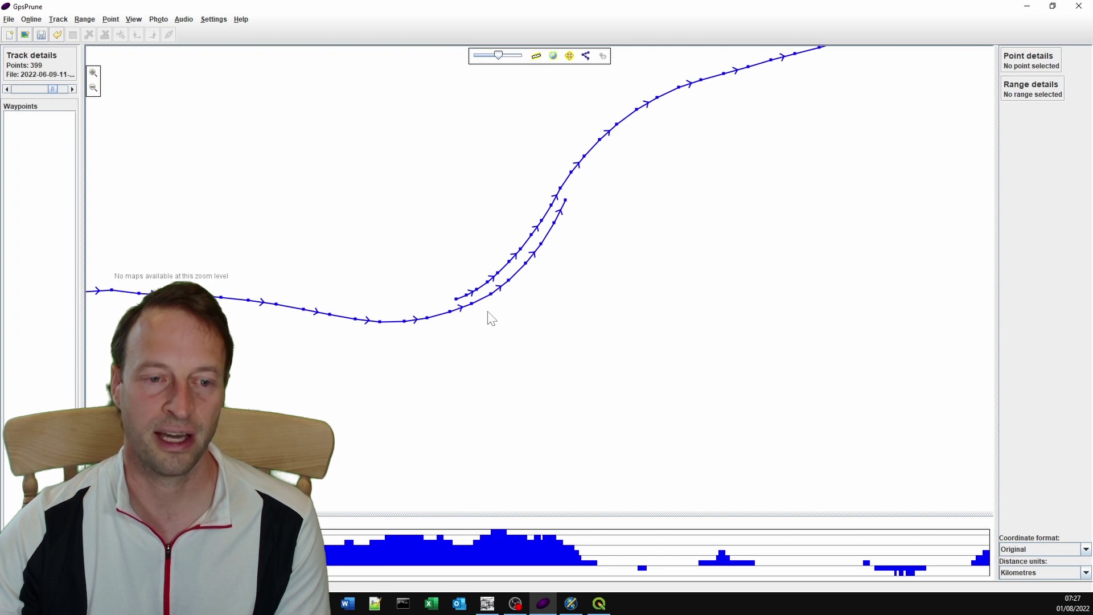
scroll(489, 317, "down", 1)
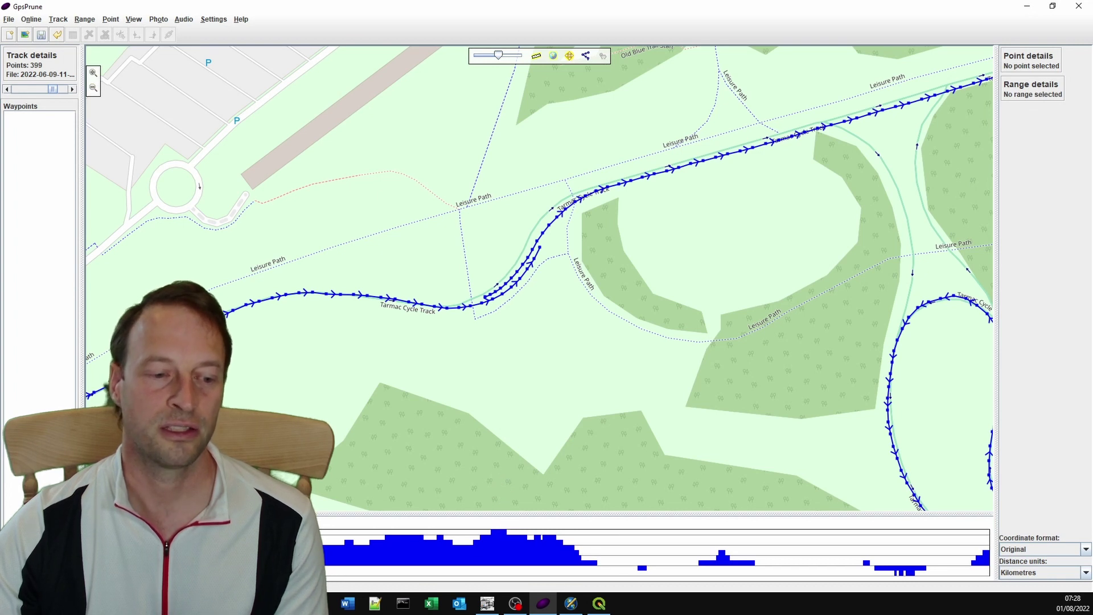
- Start a GPX export and rename the track from Dungeness to Betteshanger
left_click(9, 19)
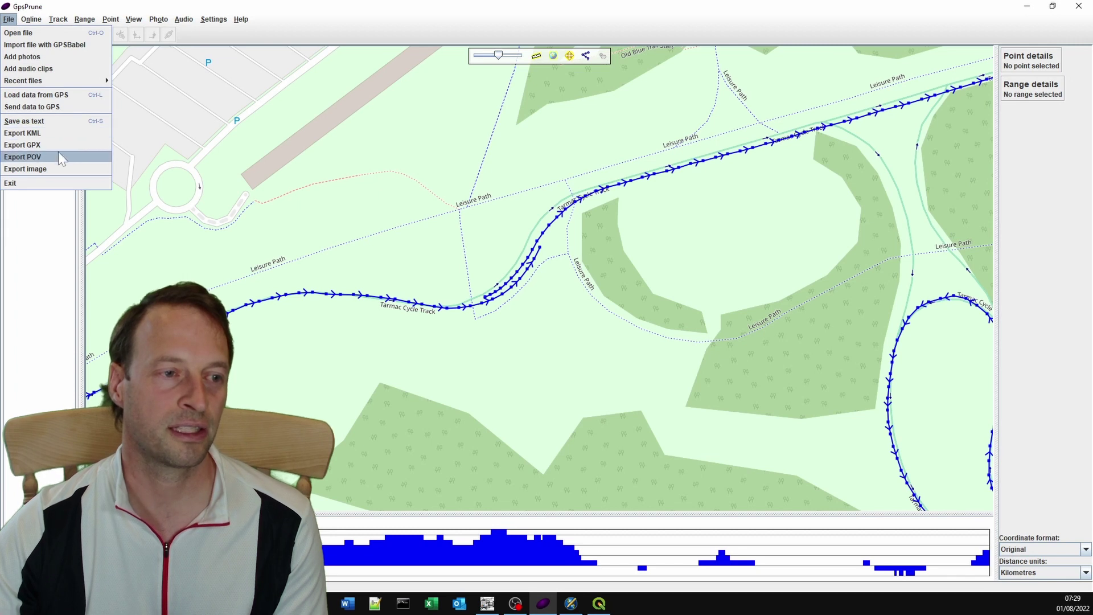
left_click(54, 143)
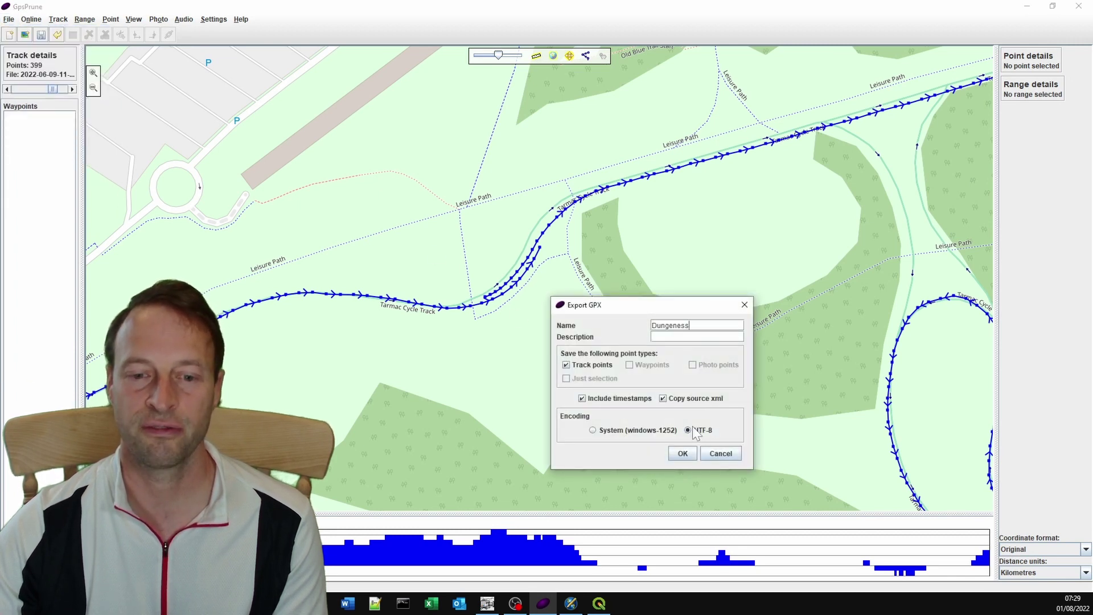
key("ctrl+a")
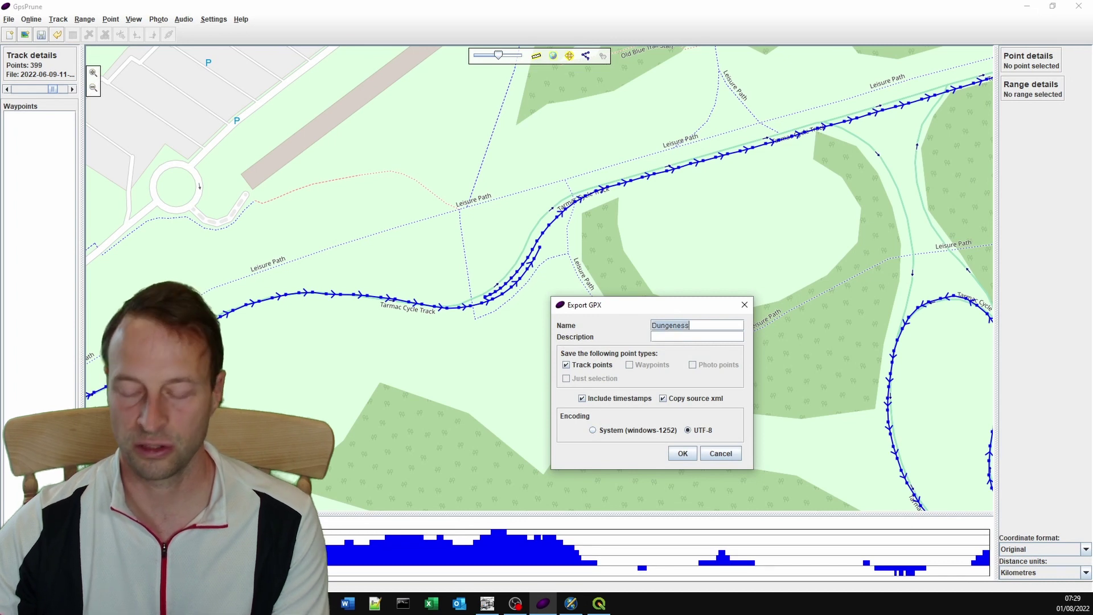
type("Betteshanger")
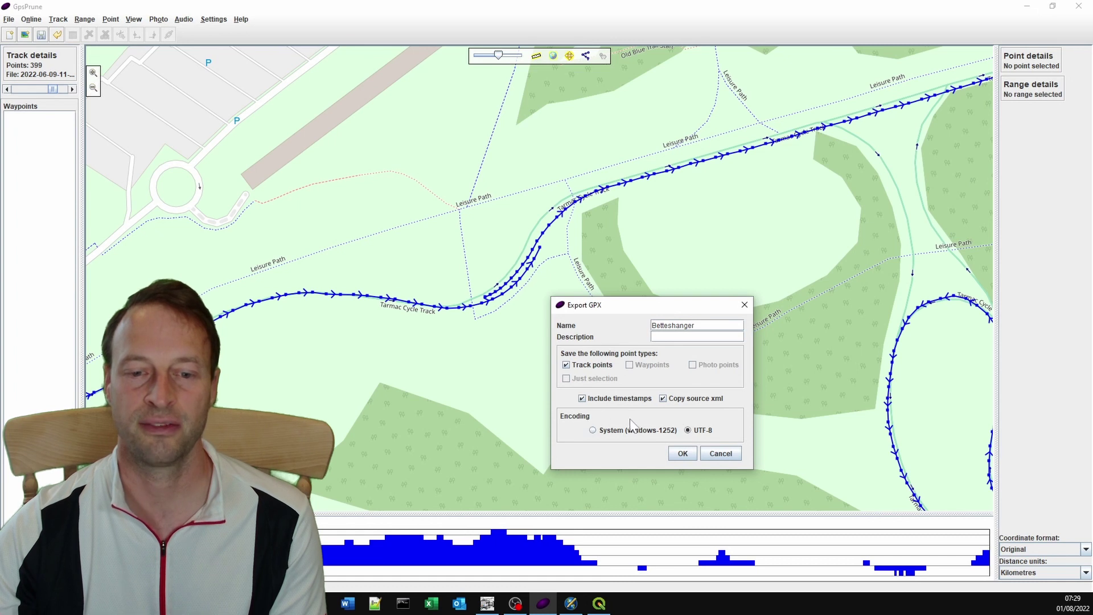
left_click(682, 454)
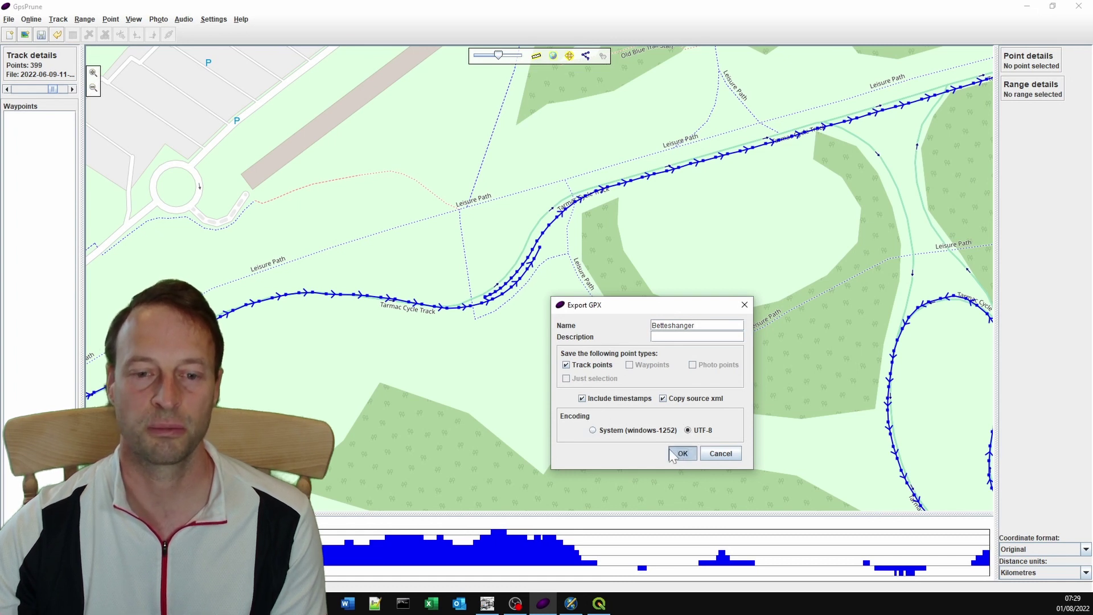
- Save the export over the existing Betteshanger.gpx in the Demo for video folder
left_click(435, 257)
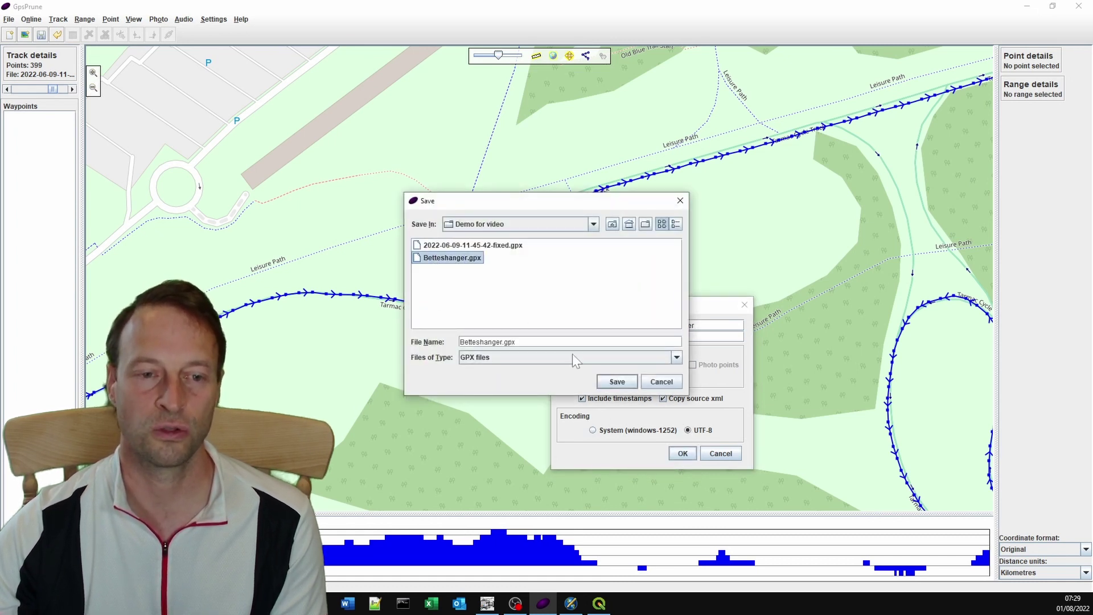
left_click(614, 382)
left_click(520, 316)
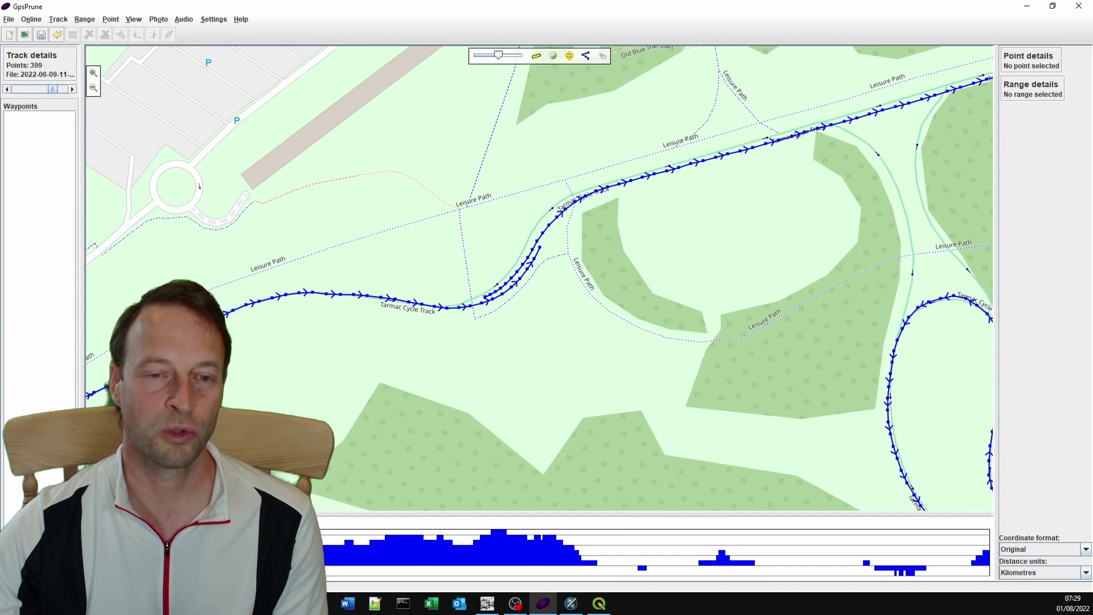
- Load Betteshanger.gpx from I:\2022_06_09_Betteshanger\Demo for video into GPXmagic
key("alt+Tab")
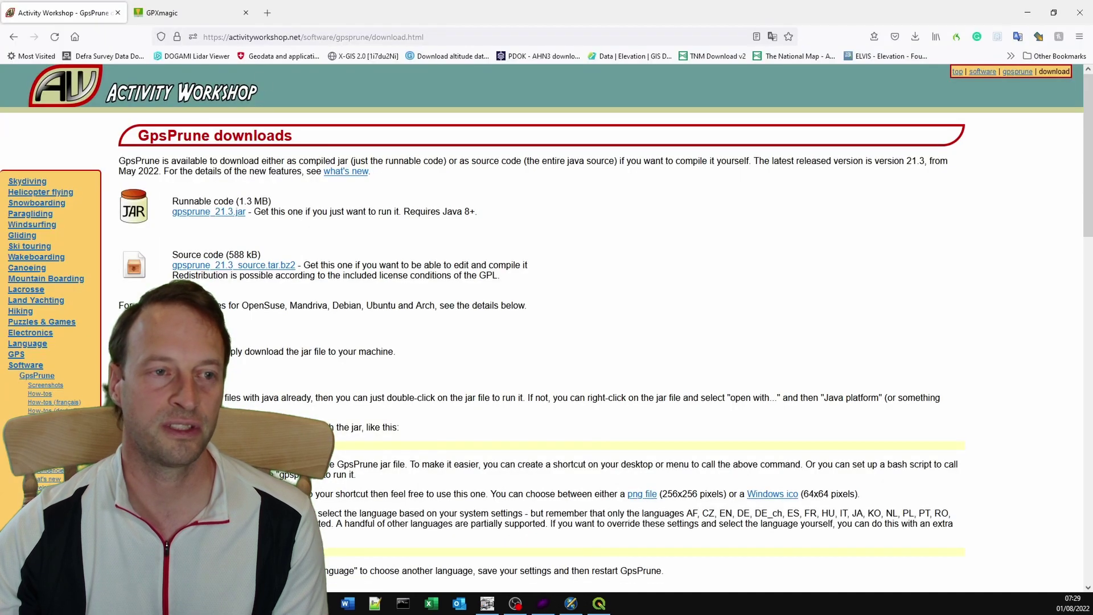
left_click(179, 12)
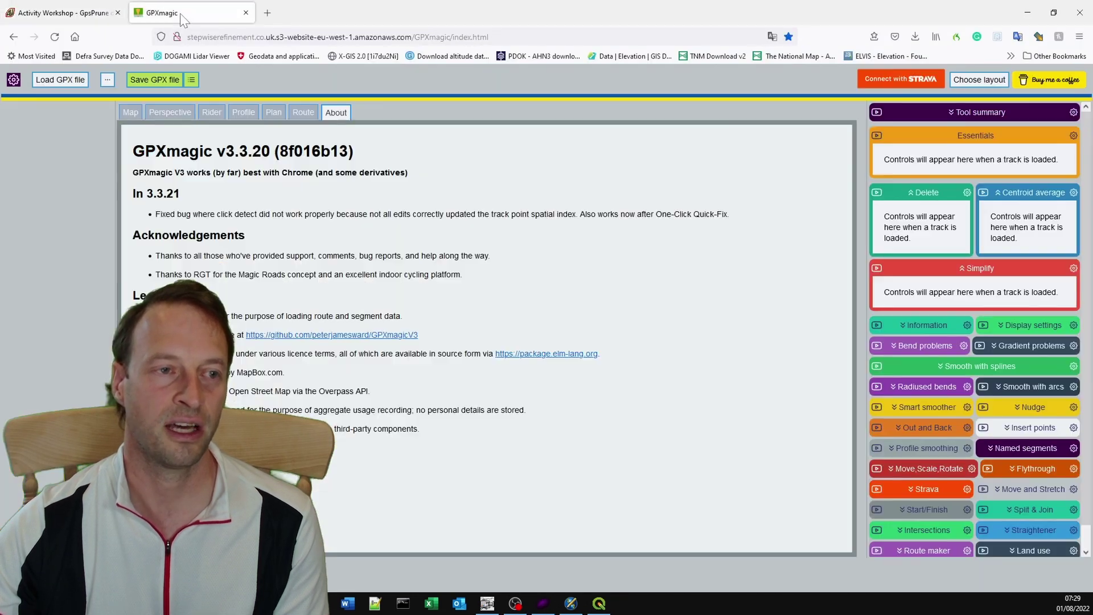
left_click(62, 81)
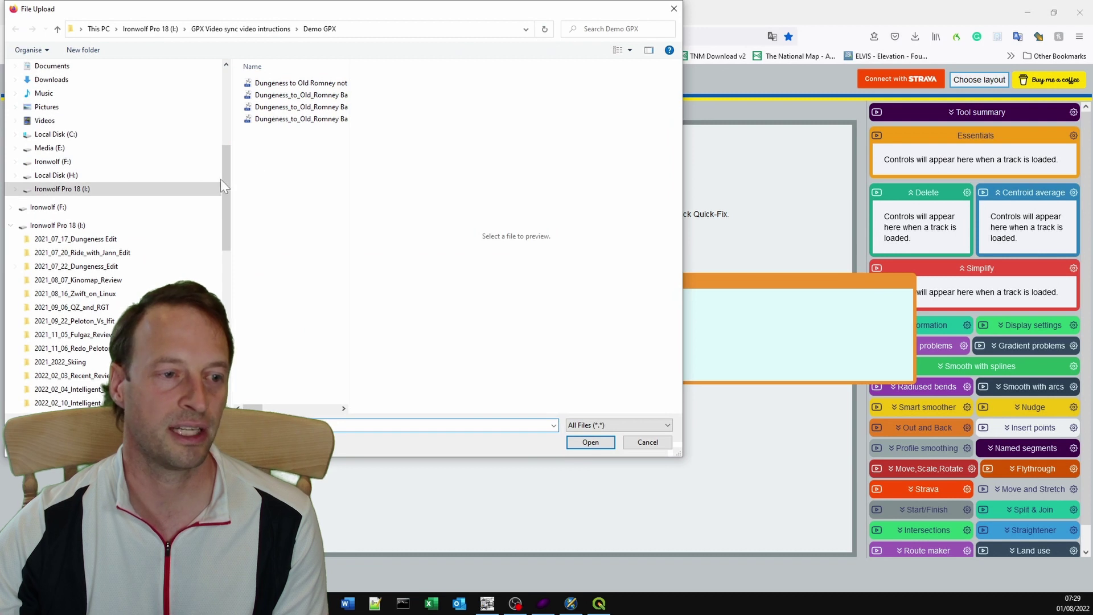
left_click(67, 228)
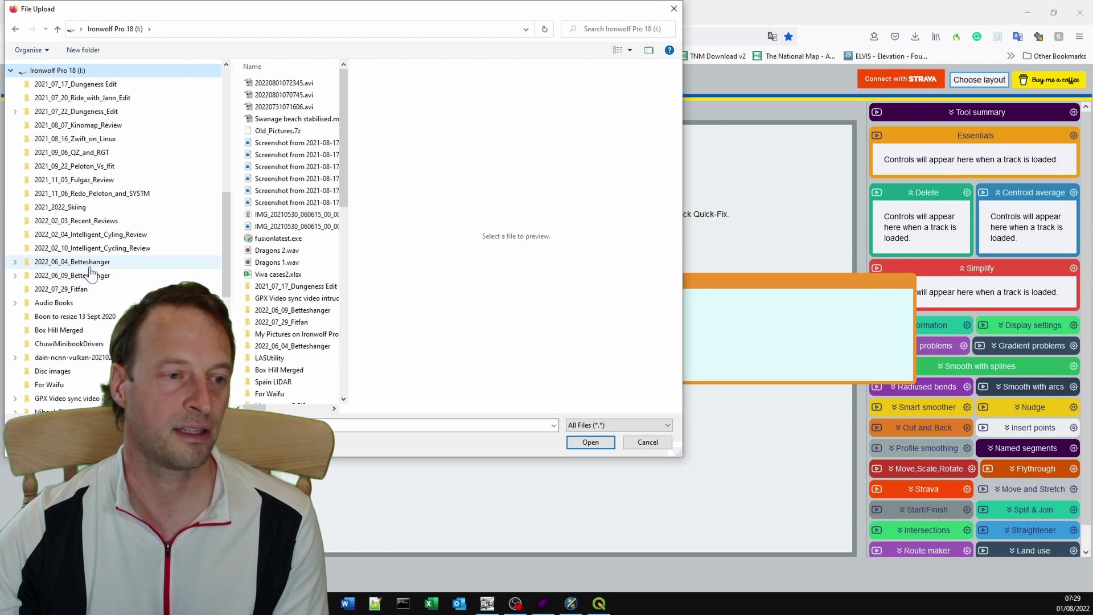
left_click(90, 277)
left_click(253, 233)
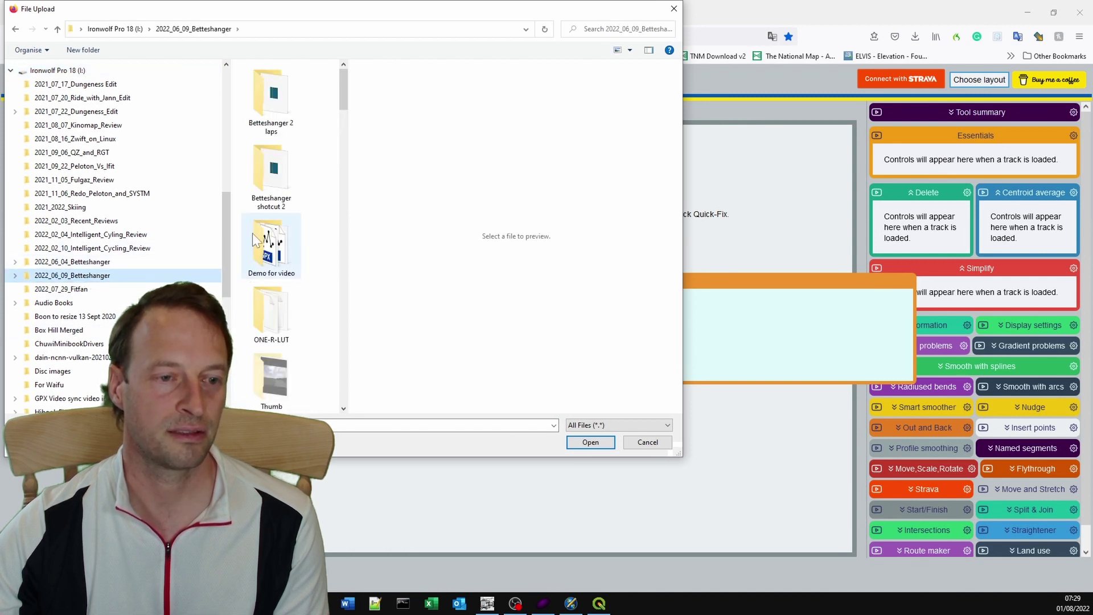
double_click(253, 232)
double_click(288, 103)
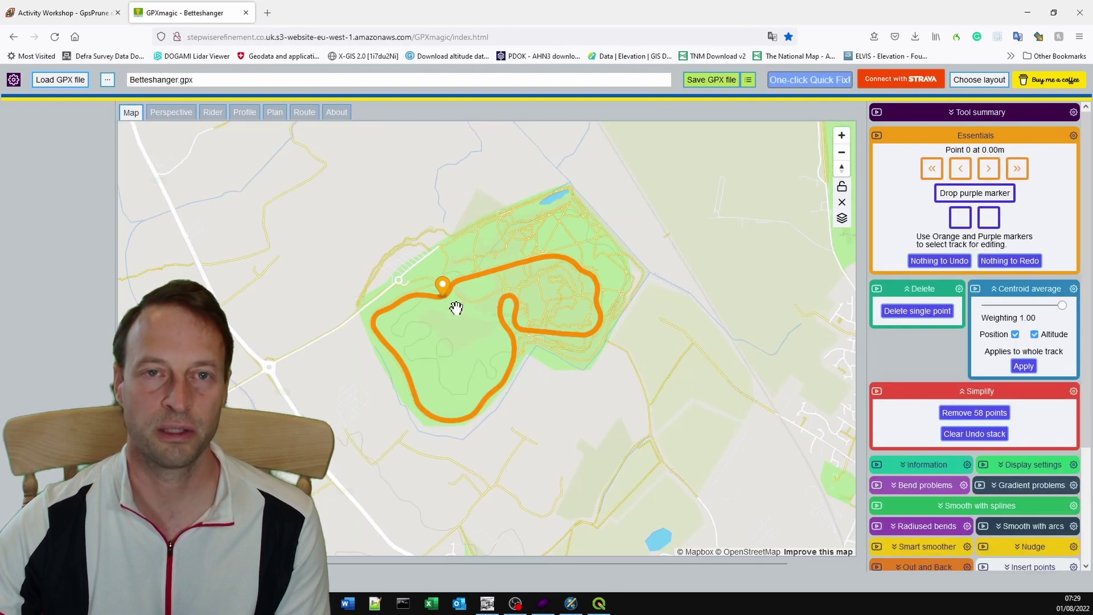
- Centre the GPXmagic map on the park track and switch it to satellite imagery
scroll(457, 308, "up", 3)
left_click_drag(468, 324, 396, 302)
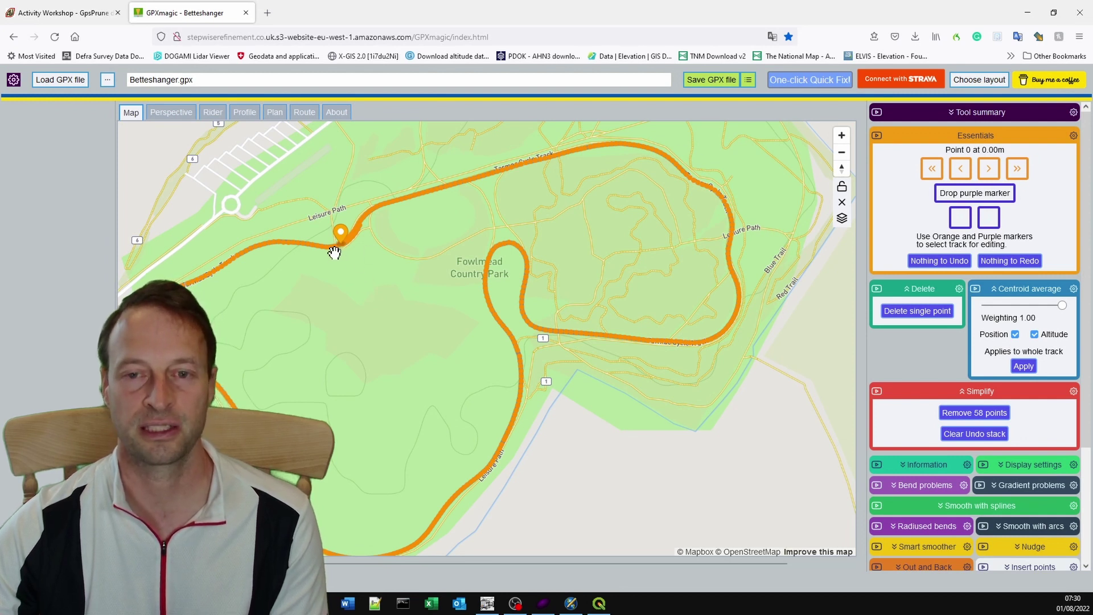
left_click(842, 220)
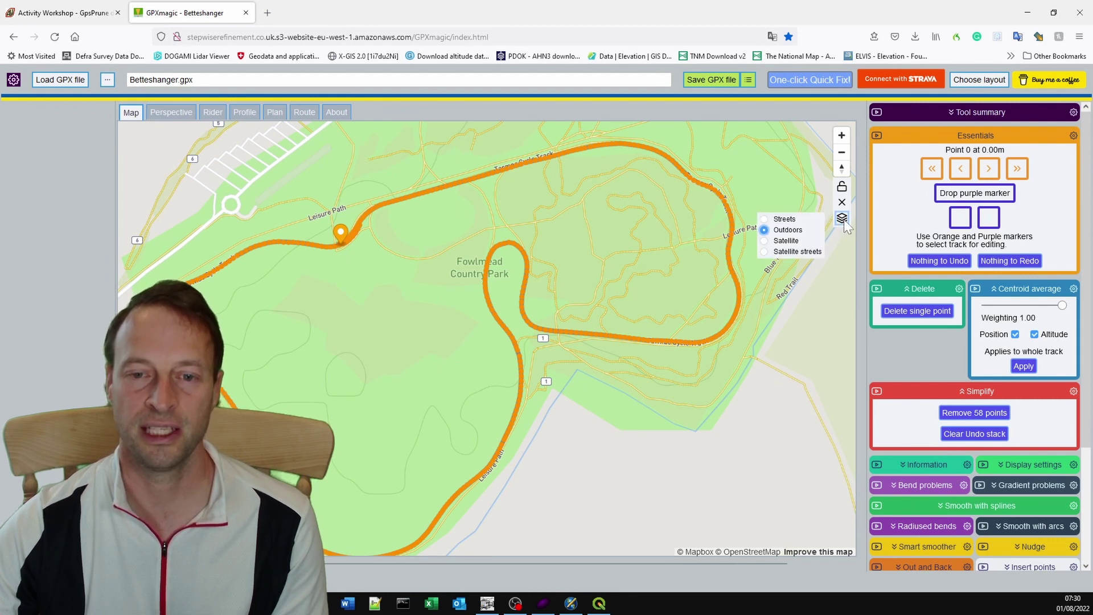
left_click(793, 241)
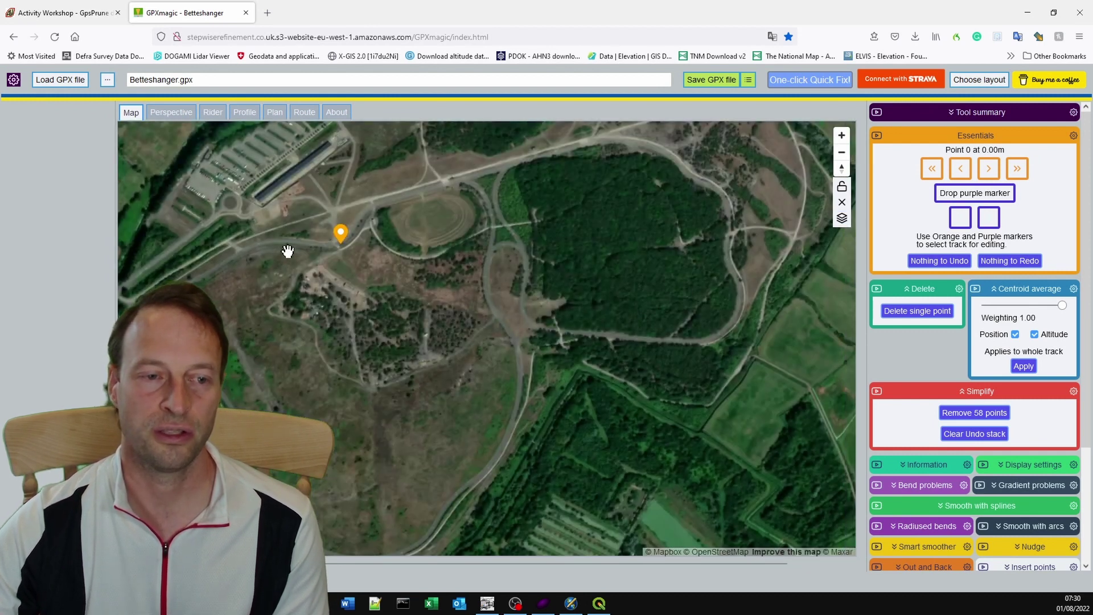
- Zoom in and make point 6, 26.97 m along beside the path junction, the current point
scroll(321, 251, "up", 3)
mouse_move(414, 239)
left_mouse_down()
mouse_move(532, 313)
mouse_move(516, 303)
left_mouse_up()
scroll(515, 304, "up", 3)
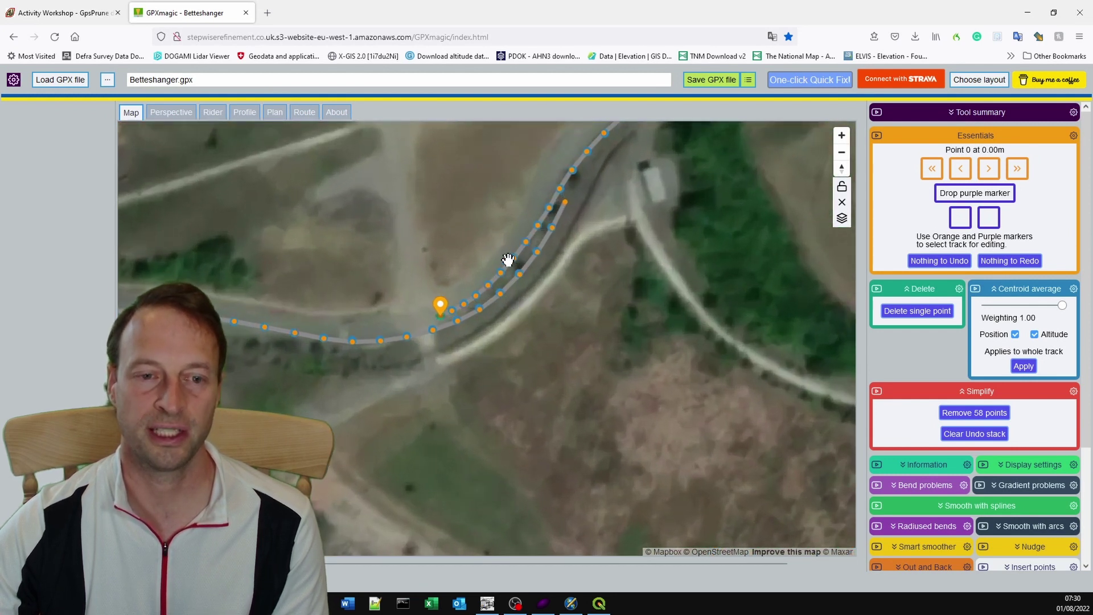
left_click(513, 259)
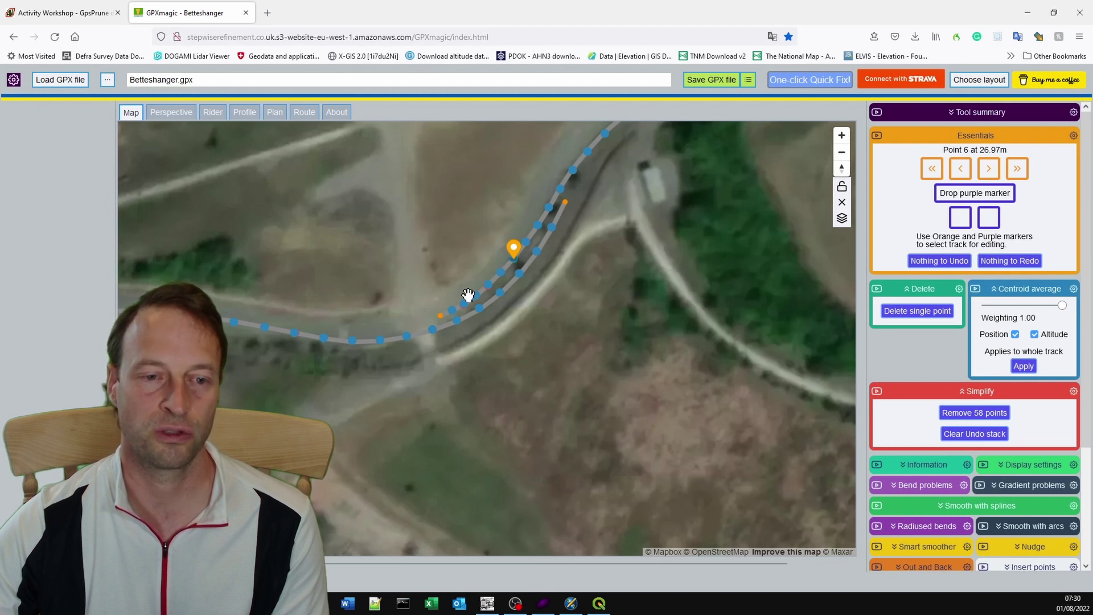
- In GpsPrune, delete the first six track points one by one
left_click(542, 607)
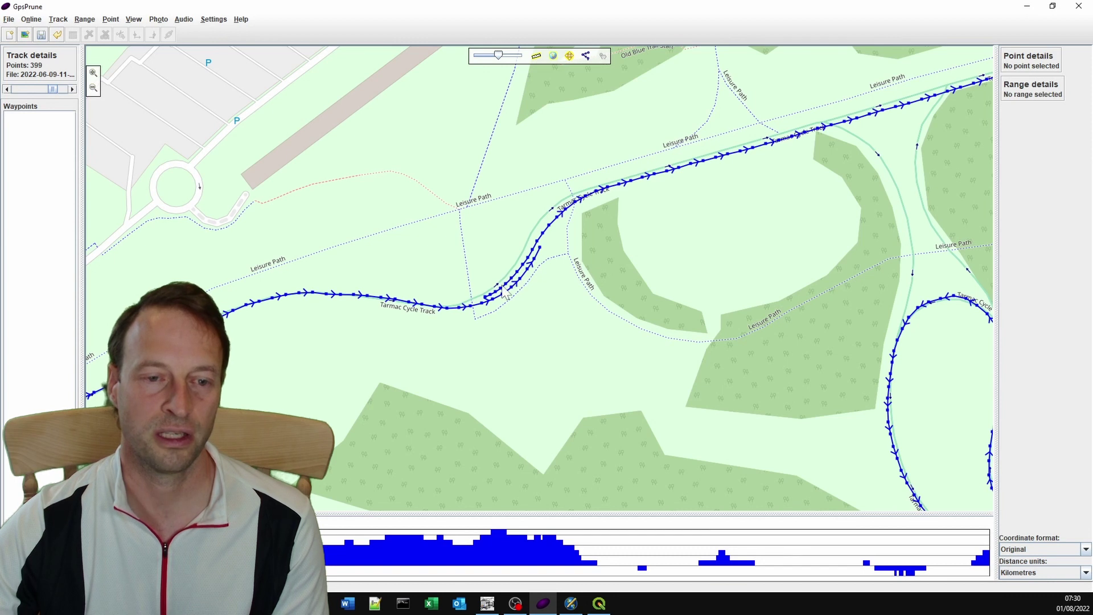
left_click(486, 298)
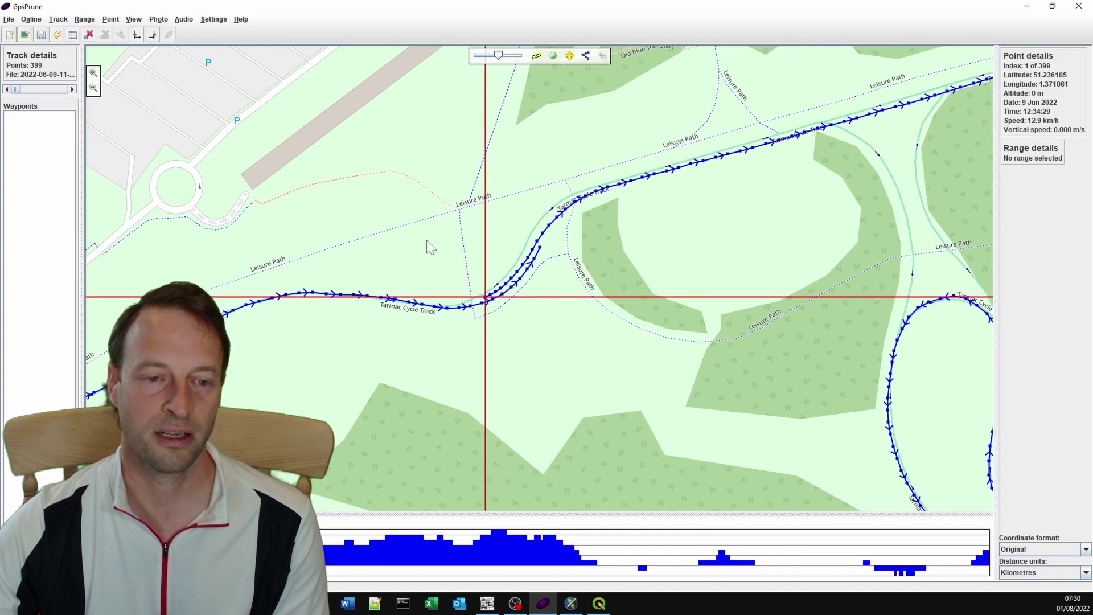
left_click(90, 36)
left_click(90, 36)
left_click(89, 35)
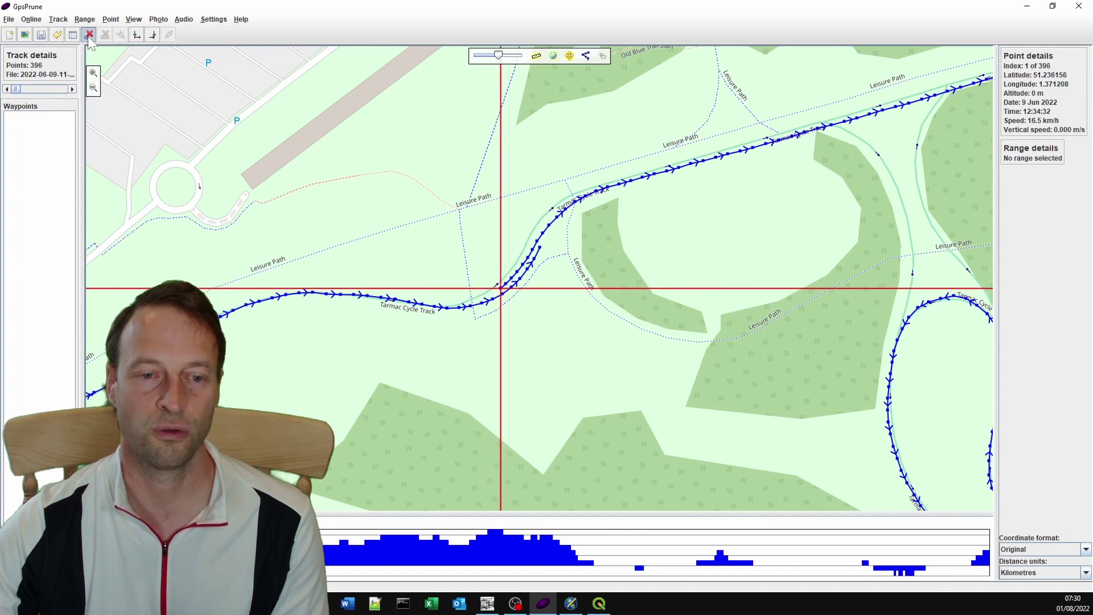
left_click(90, 36)
left_click(89, 35)
left_click(90, 35)
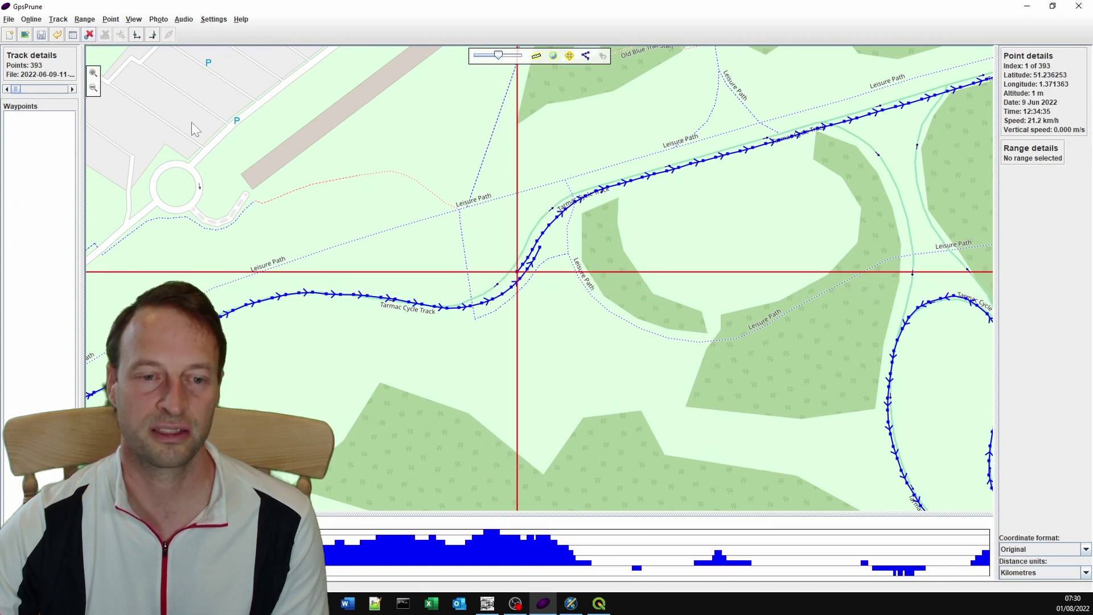
left_click(546, 310)
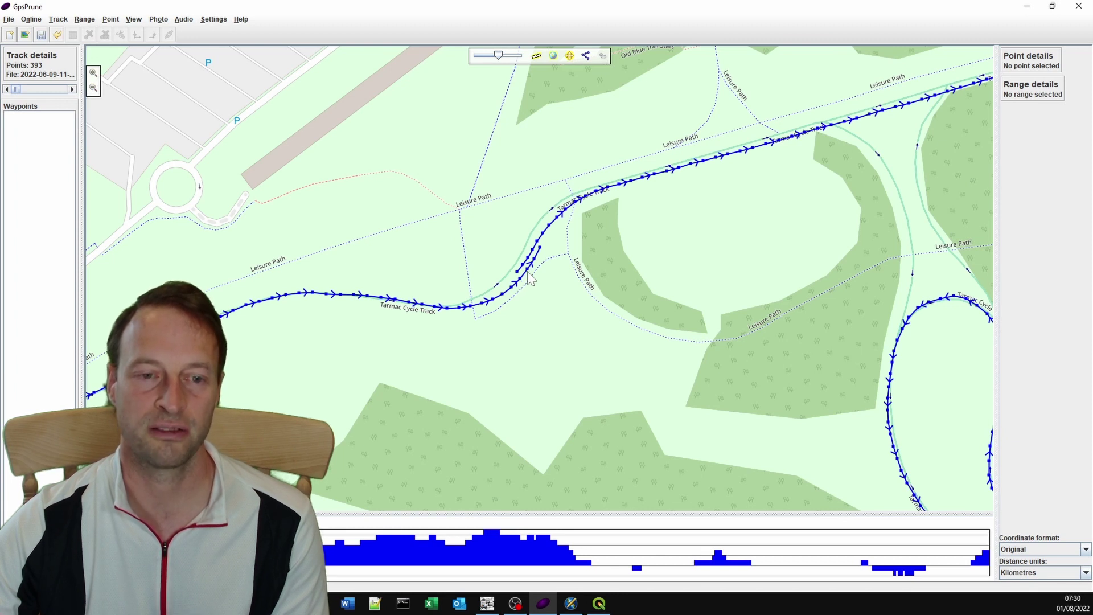
- Delete the trailing range of points 391–393, leaving the ride at 390 points
left_click(529, 272)
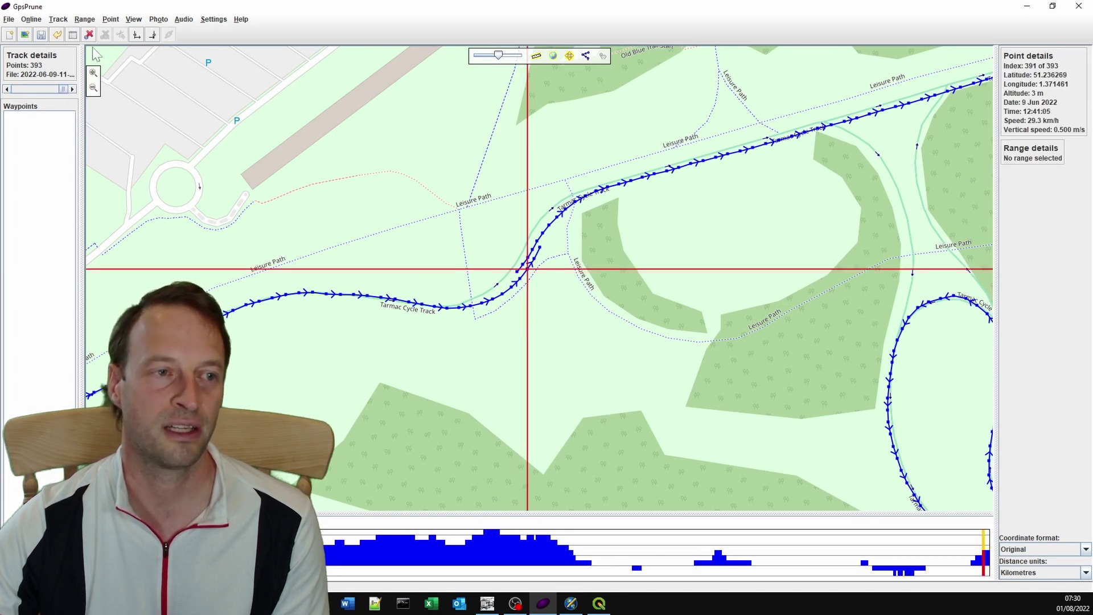
left_click(137, 38)
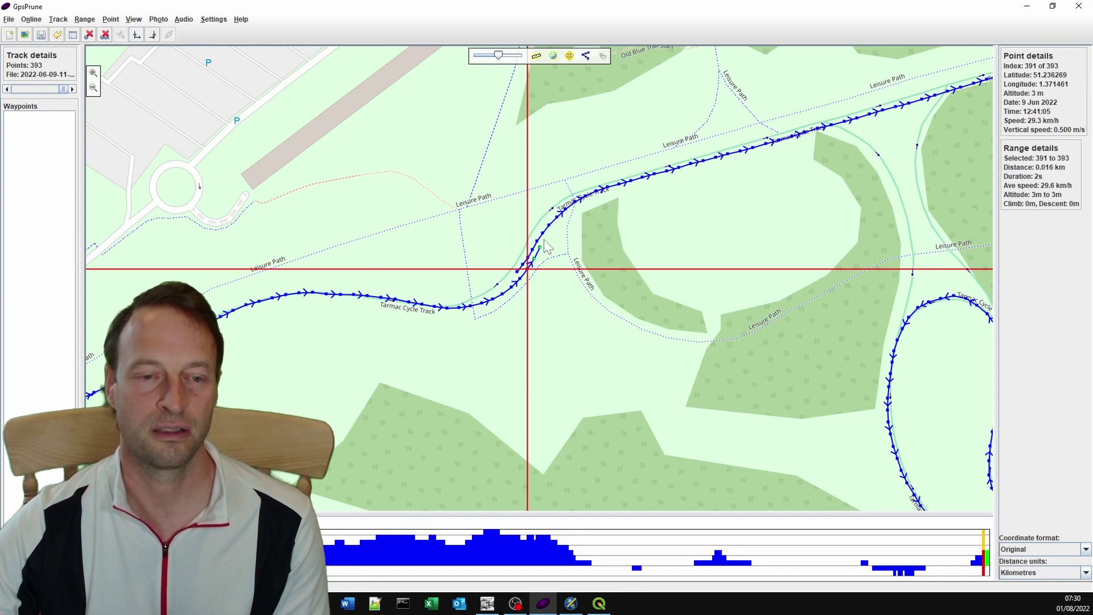
left_click(104, 35)
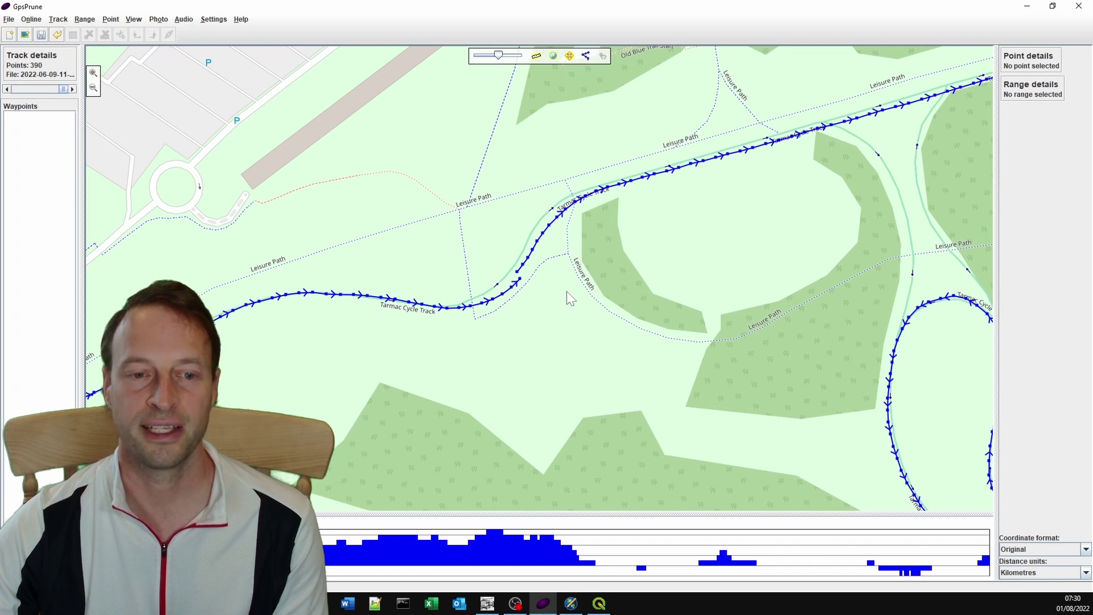
scroll(532, 280, "down", 1)
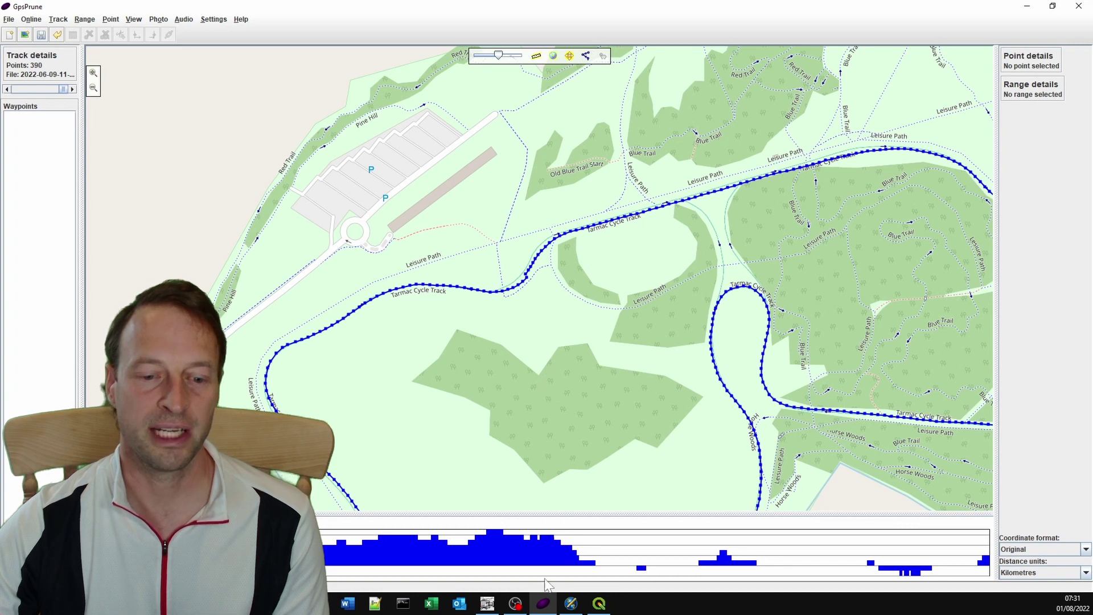
left_click(572, 604)
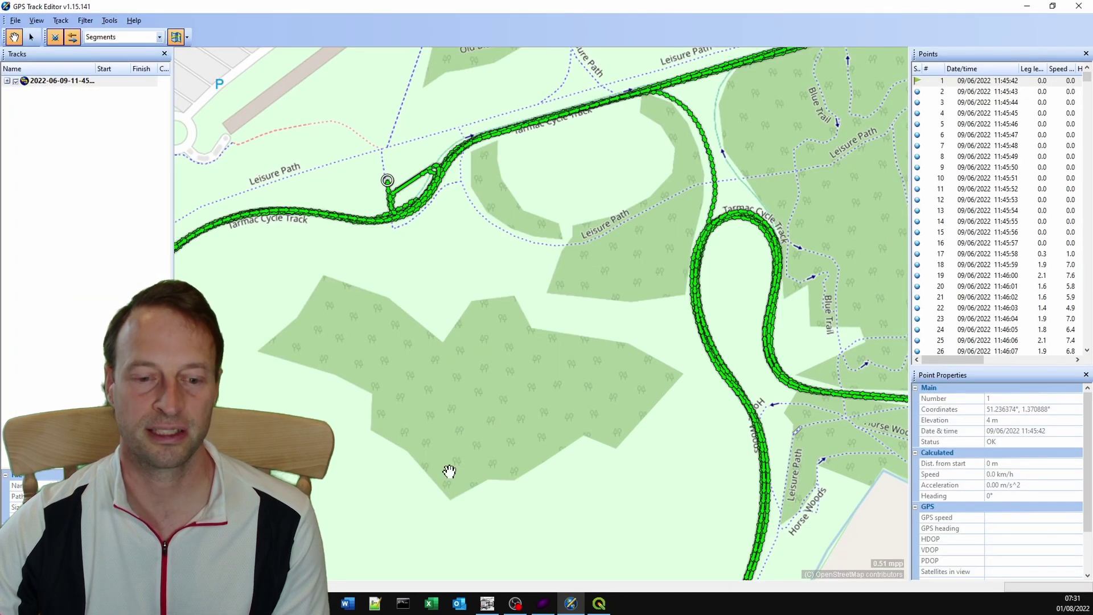
- Check the Betteshanger track's red points against the Google satellite layer in QGIS
left_click(599, 603)
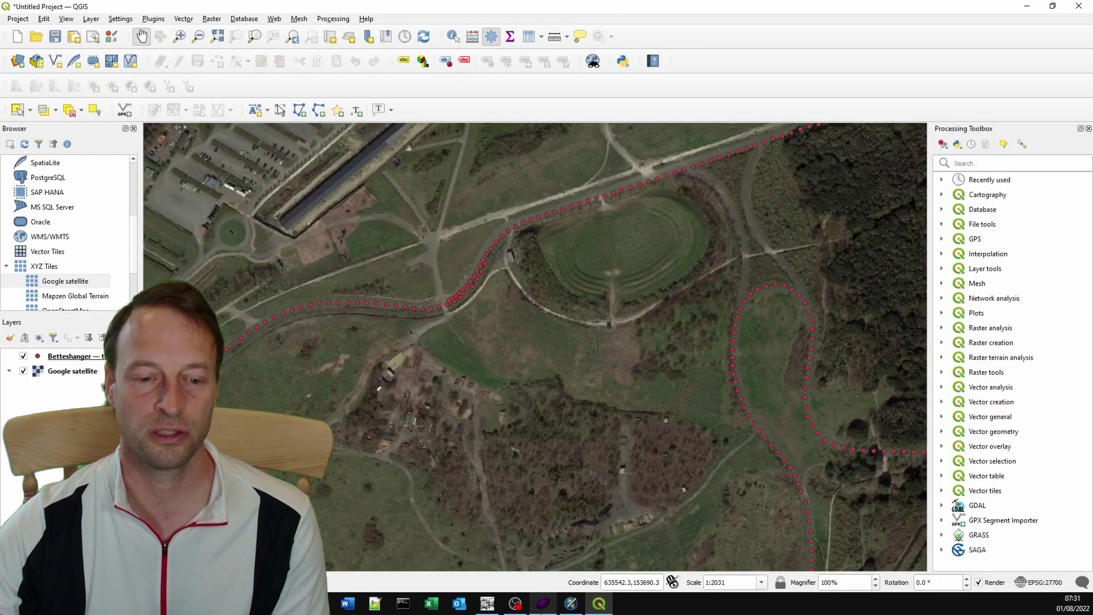
mouse_move(539, 612)
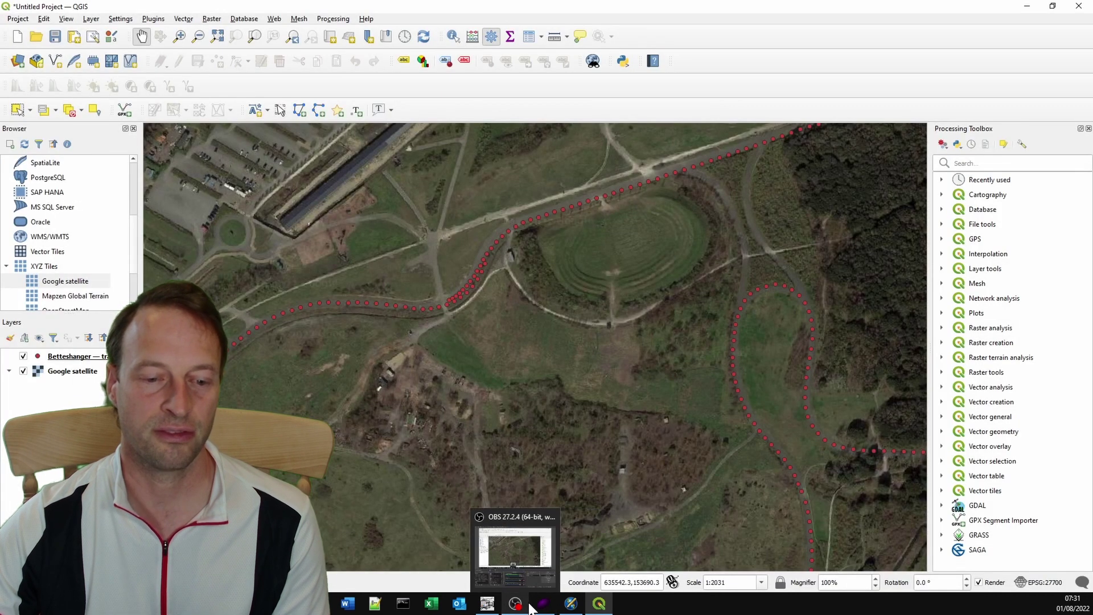
- In GPXmagic, delete the leading points from point 0 up to point 6
left_click(543, 604)
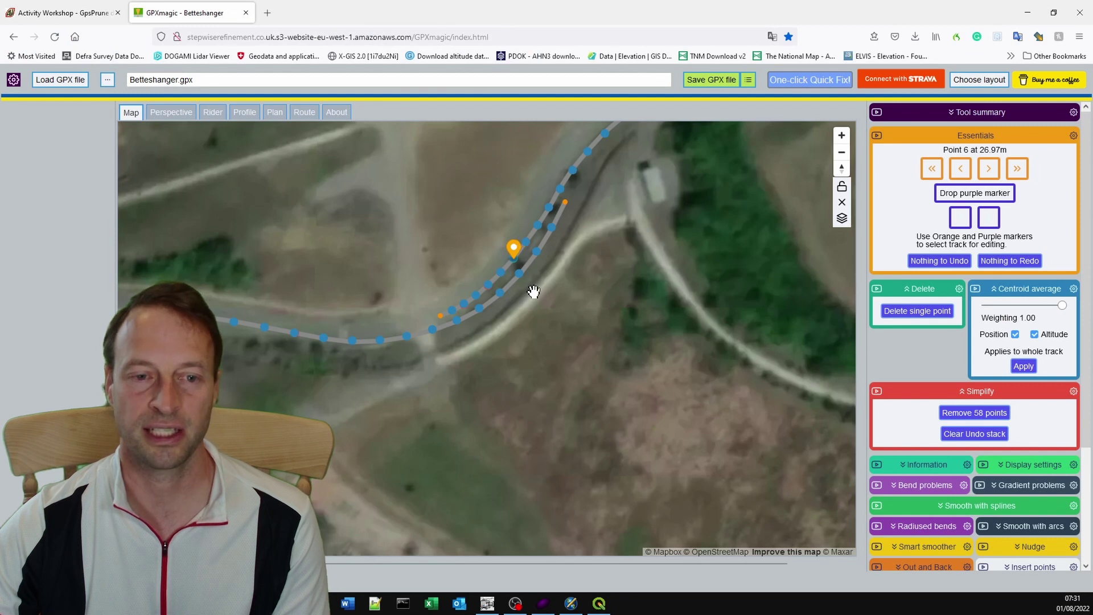
left_click(971, 193)
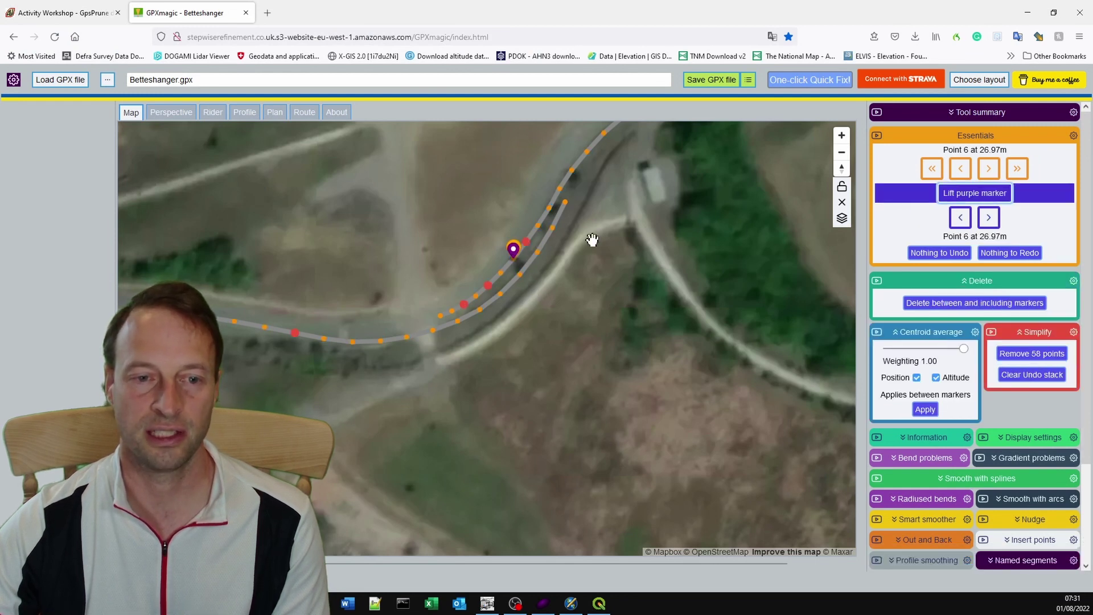
mouse_move(512, 251)
left_mouse_down()
mouse_move(420, 317)
mouse_move(441, 315)
left_mouse_up()
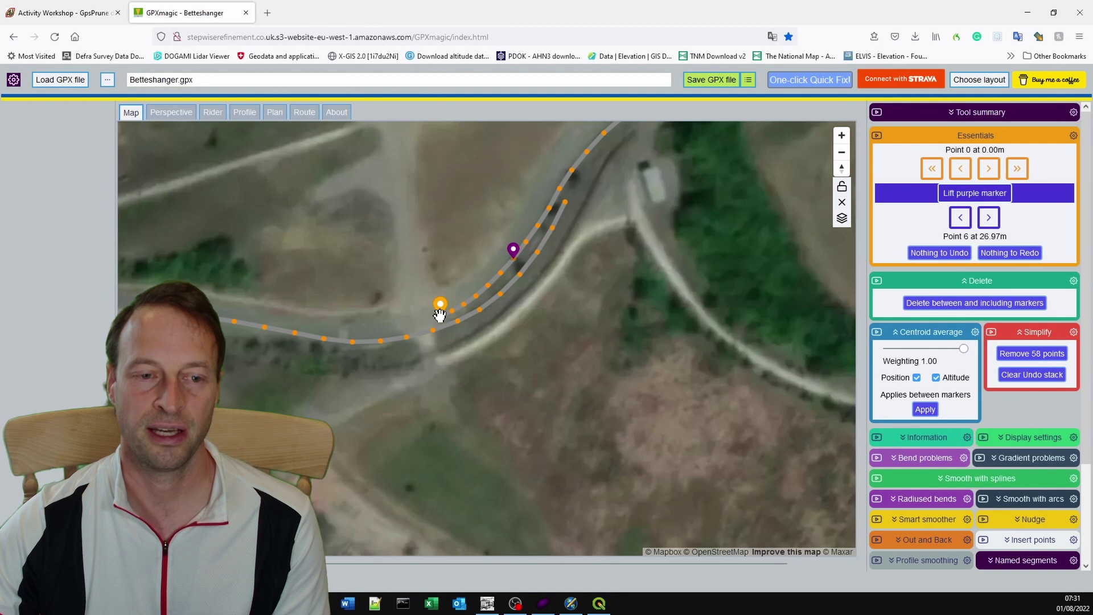
left_click(957, 302)
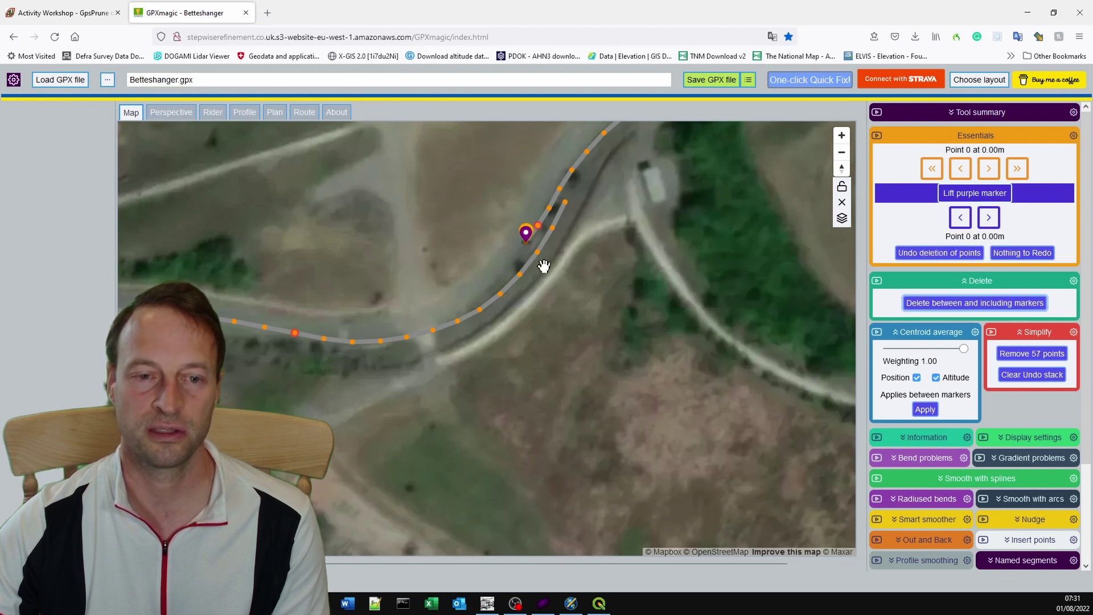
- Delete the trailing points 389–391 after point 388, then return to GpsPrune
left_click_drag(546, 233, 565, 194)
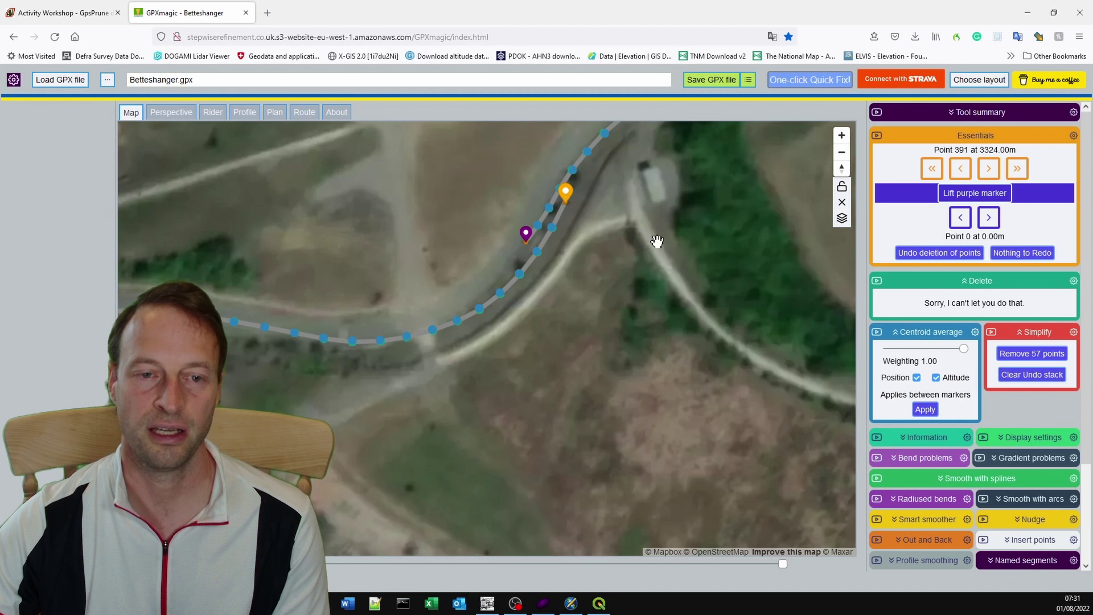
left_click(990, 194)
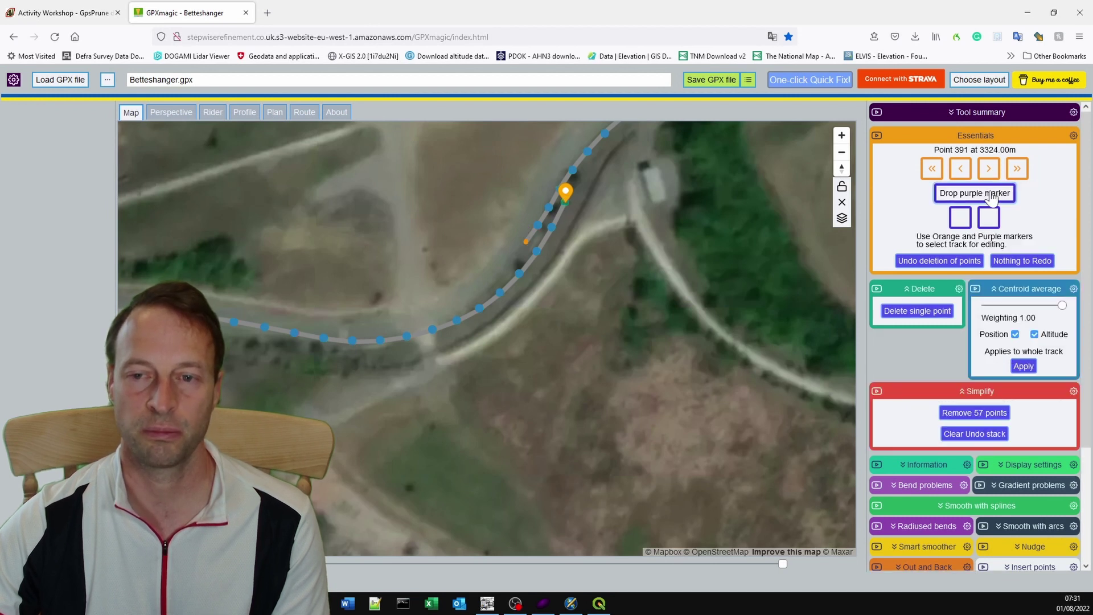
left_click(991, 196)
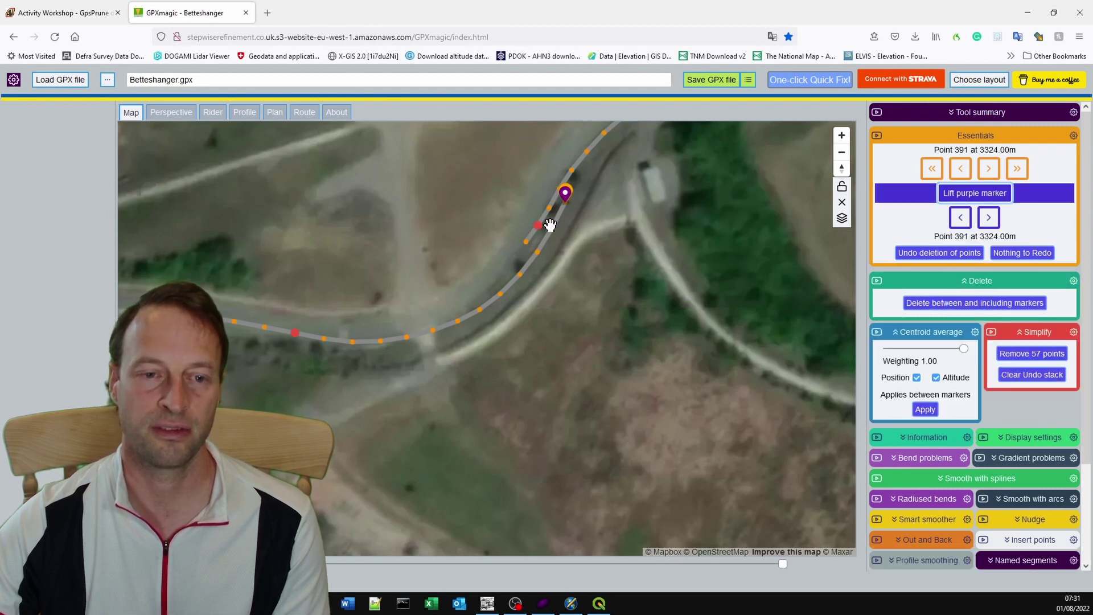
left_click(536, 244)
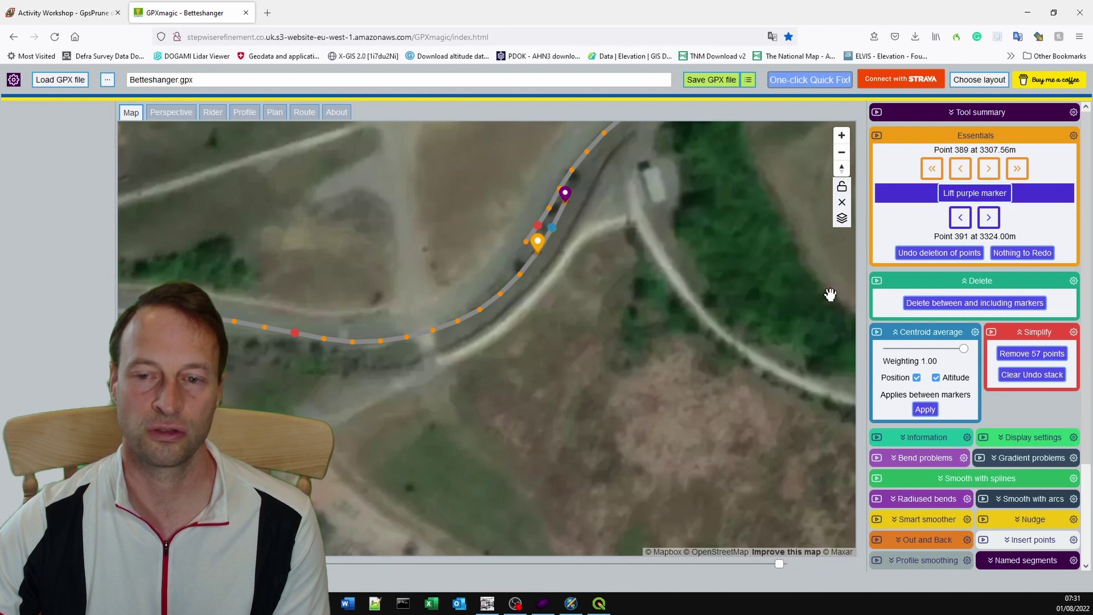
left_click(965, 305)
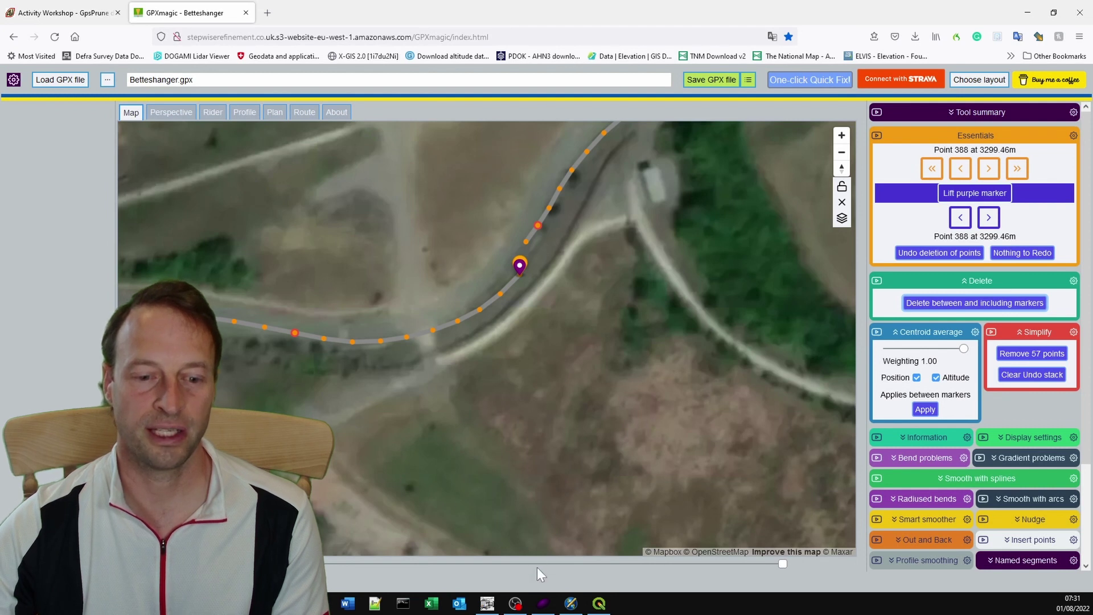
left_click(542, 603)
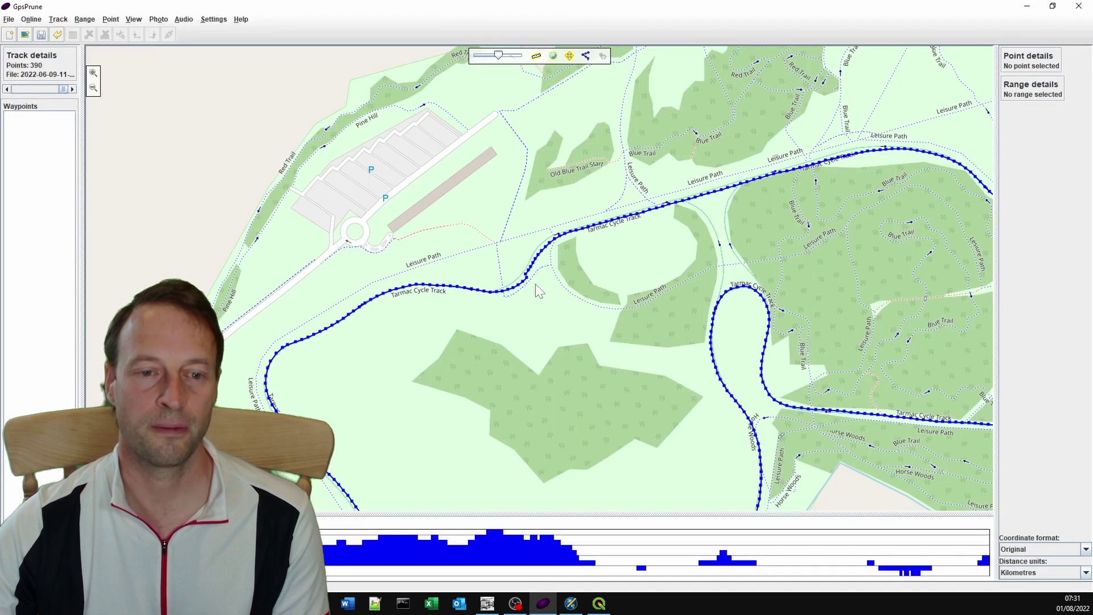
scroll(535, 283, "up", 1)
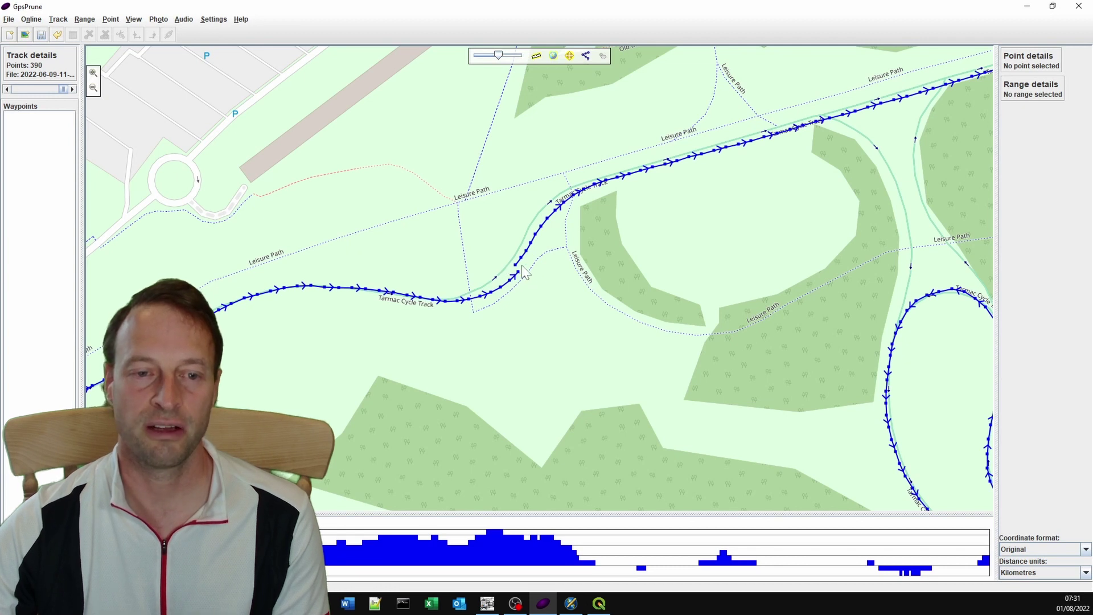
scroll(717, 298, "down", 1)
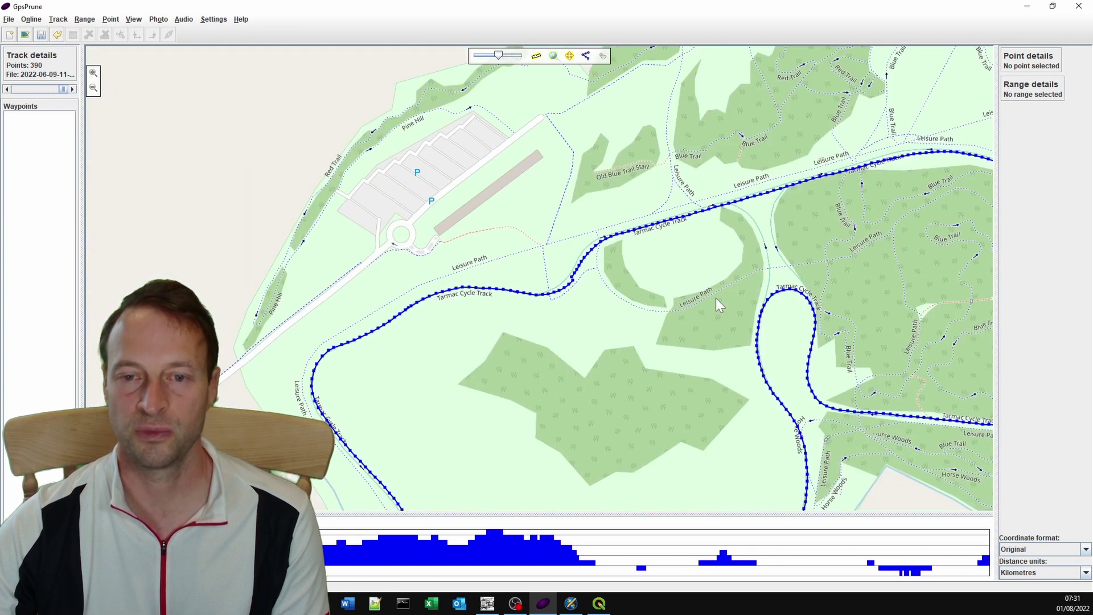
left_click_drag(667, 309, 460, 230)
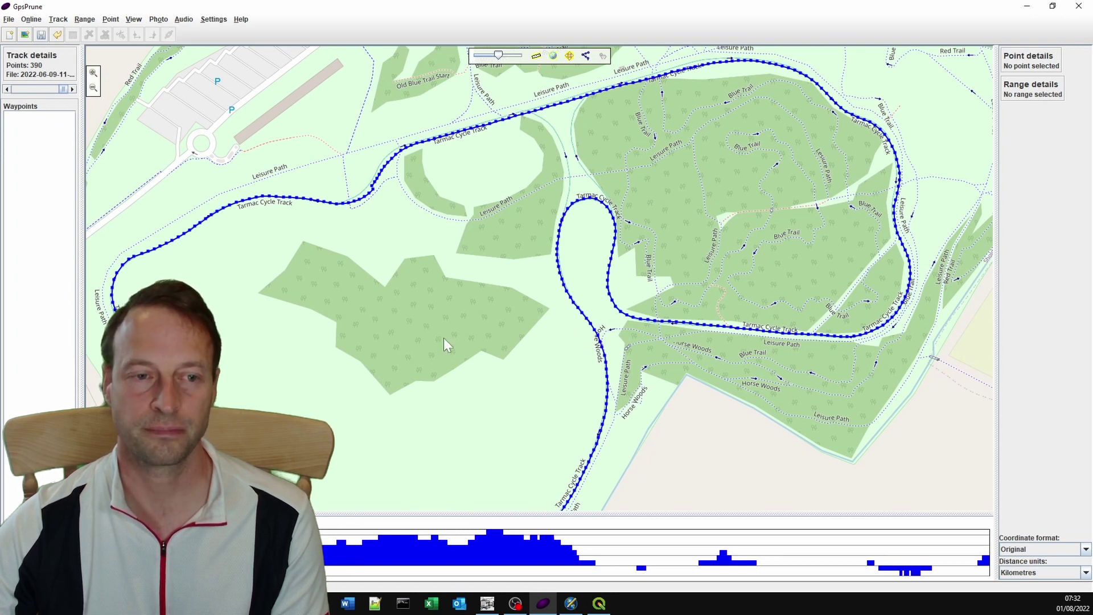
left_click_drag(443, 337, 498, 313)
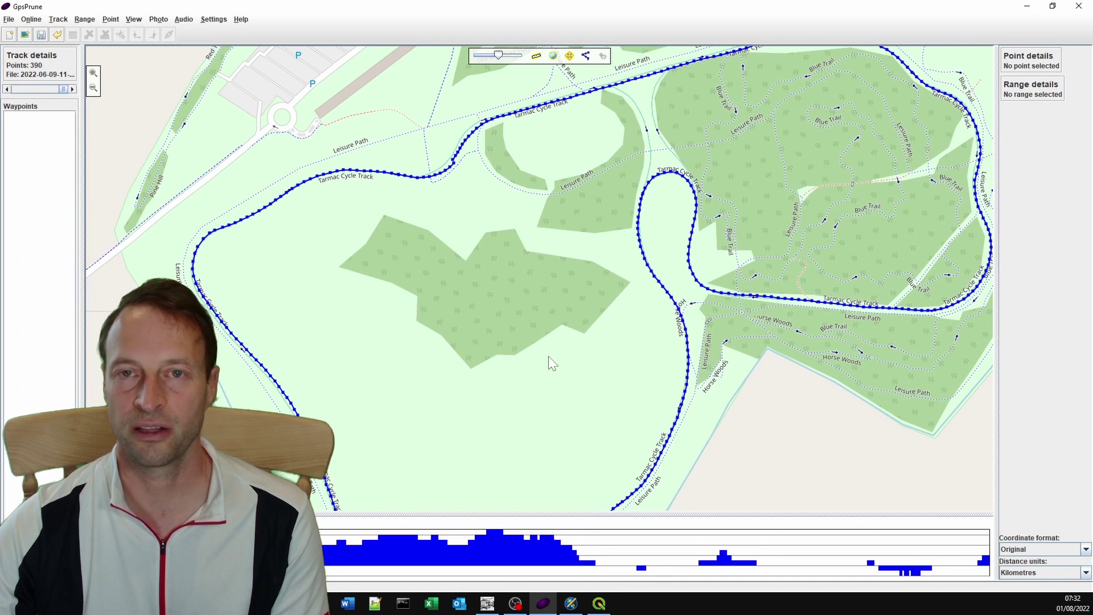